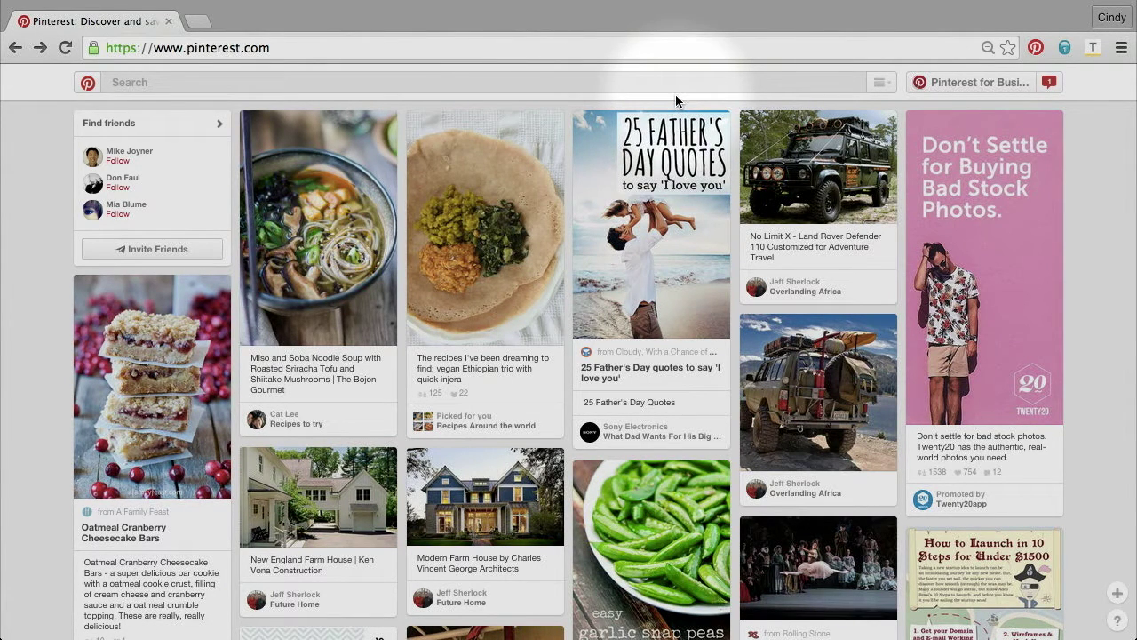
# Open the Pinterest for Business profile page with its 13 boards and 377 pins.
pyautogui.click(988, 88)
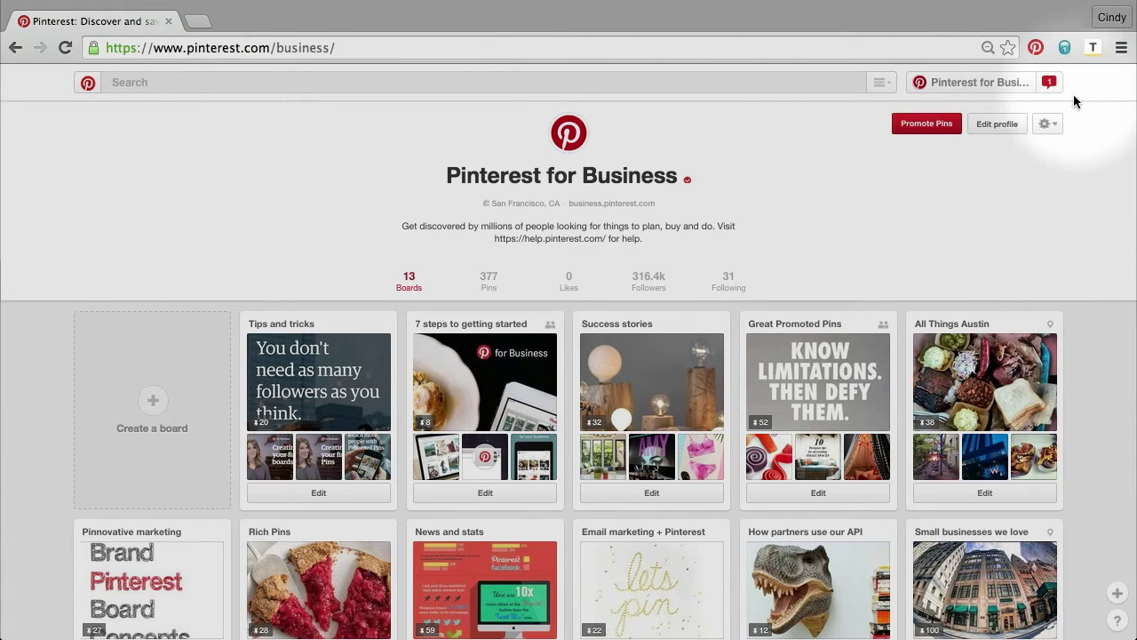
# Go from the settings menu to the Promoted Pins ads dashboard.
pyautogui.click(1053, 128)
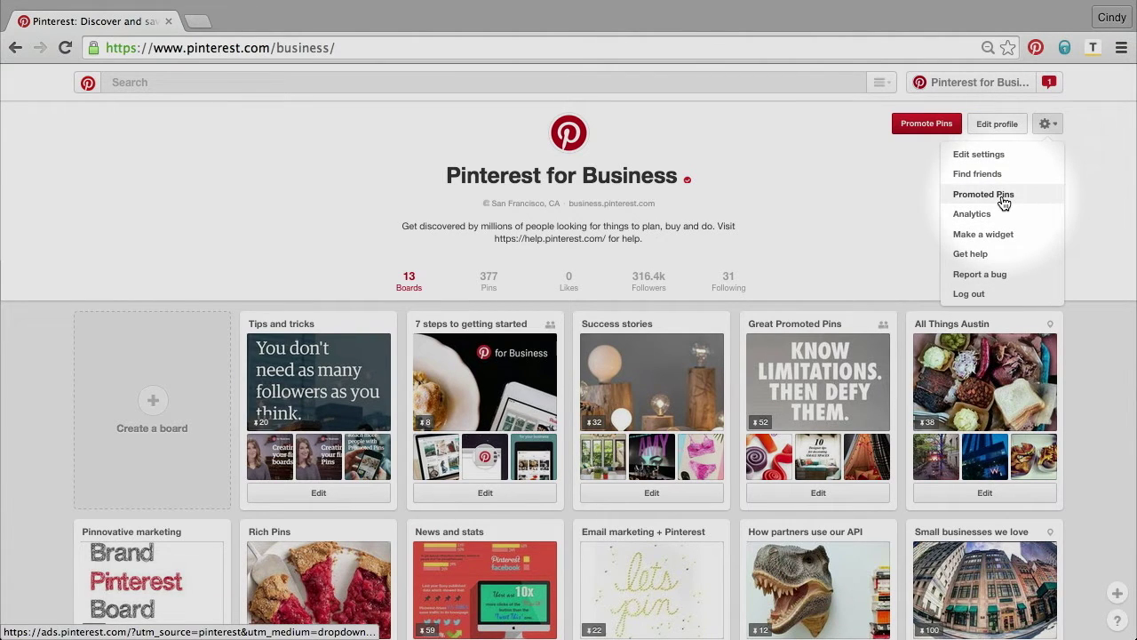
pyautogui.click(936, 127)
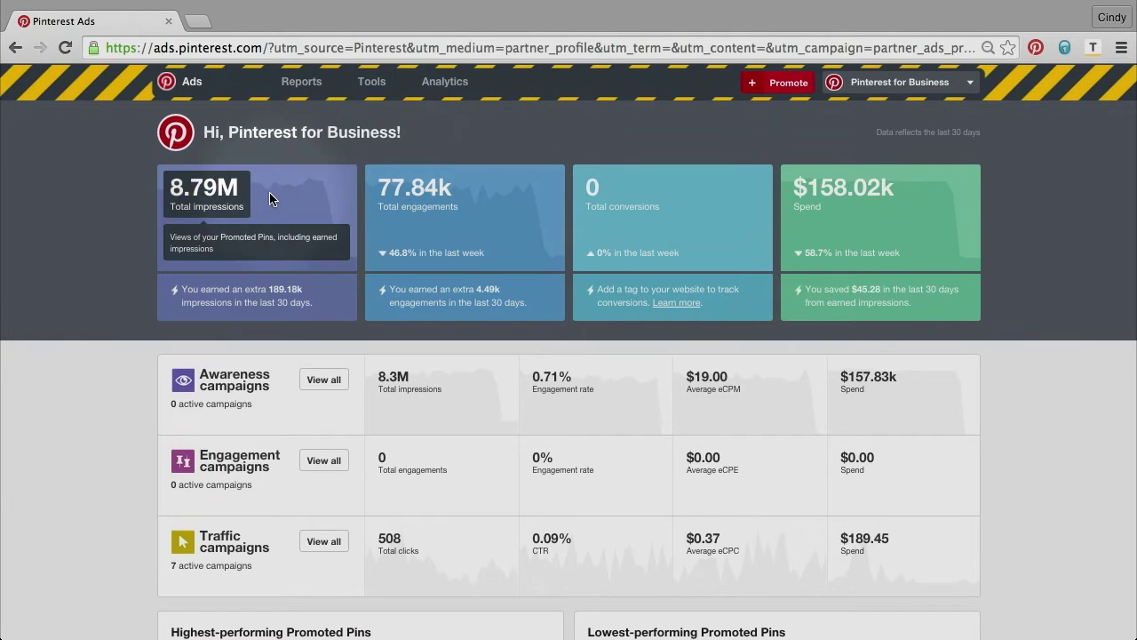
pyautogui.scroll(-3, 96, 311)
pyautogui.scroll(3, 97, 307)
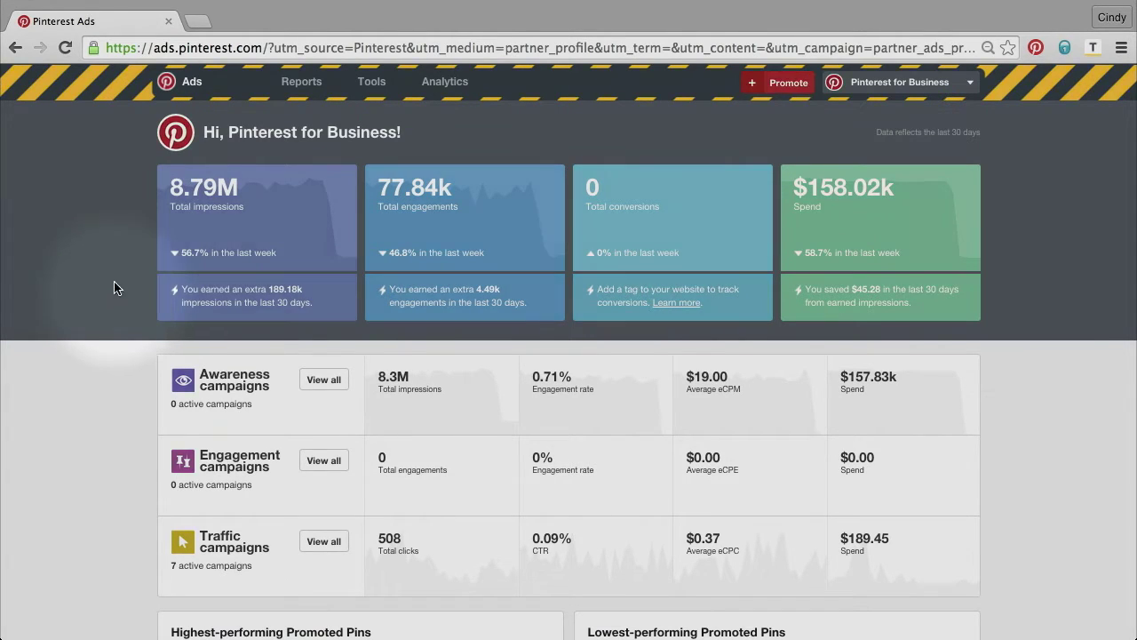
pyautogui.moveTo(955, 228)
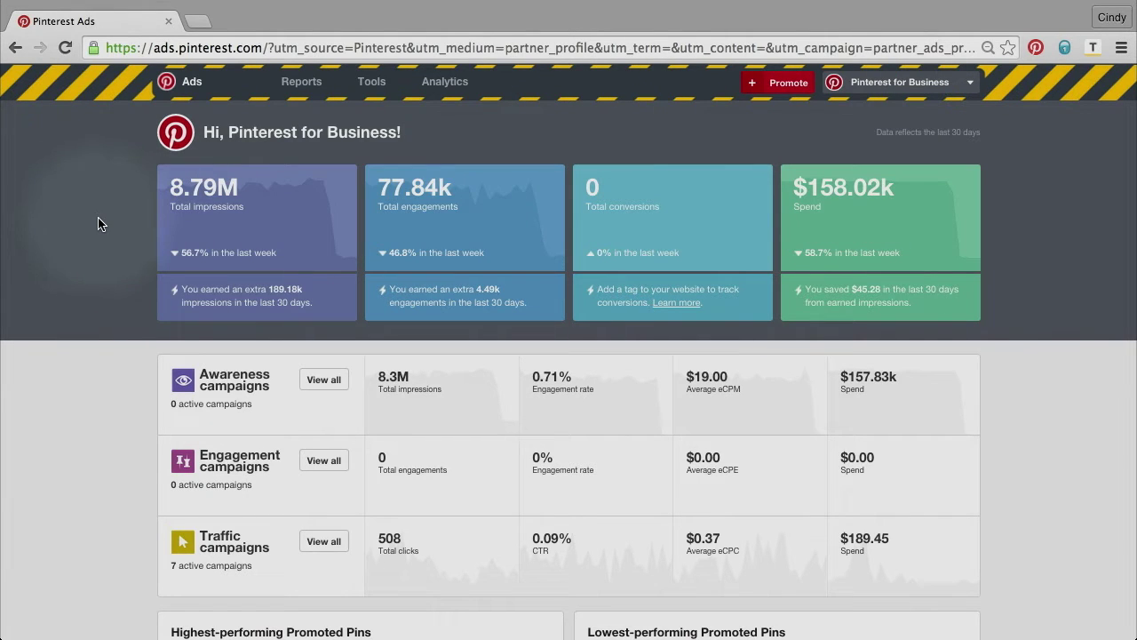
pyautogui.moveTo(666, 233)
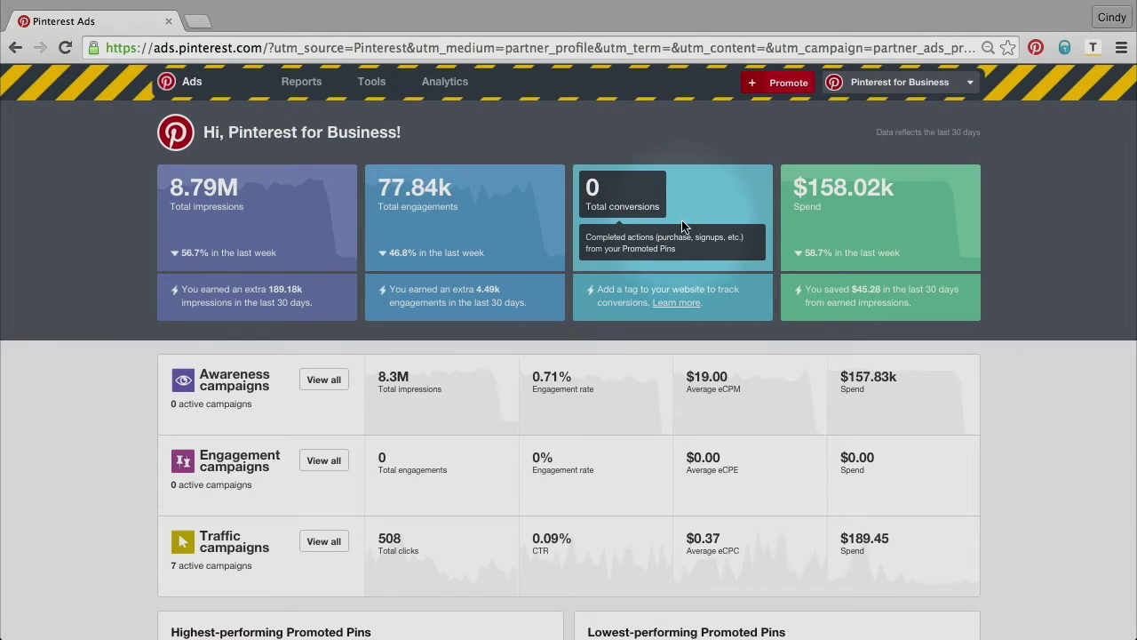
pyautogui.moveTo(823, 222)
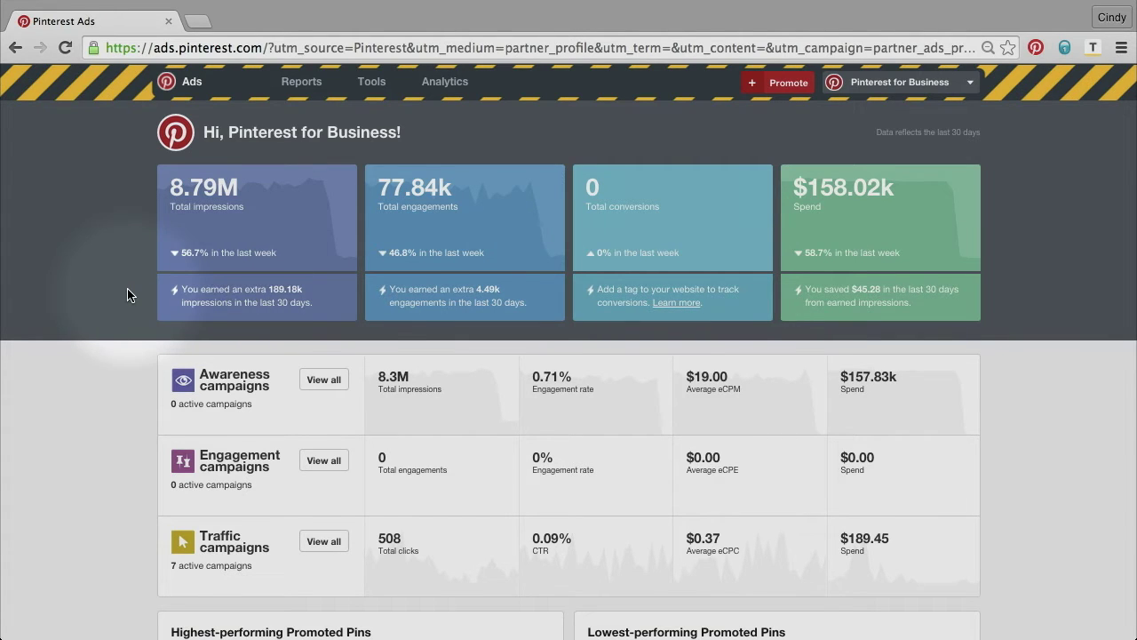
pyautogui.scroll(-3, 128, 295)
pyautogui.scroll(-1, 127, 288)
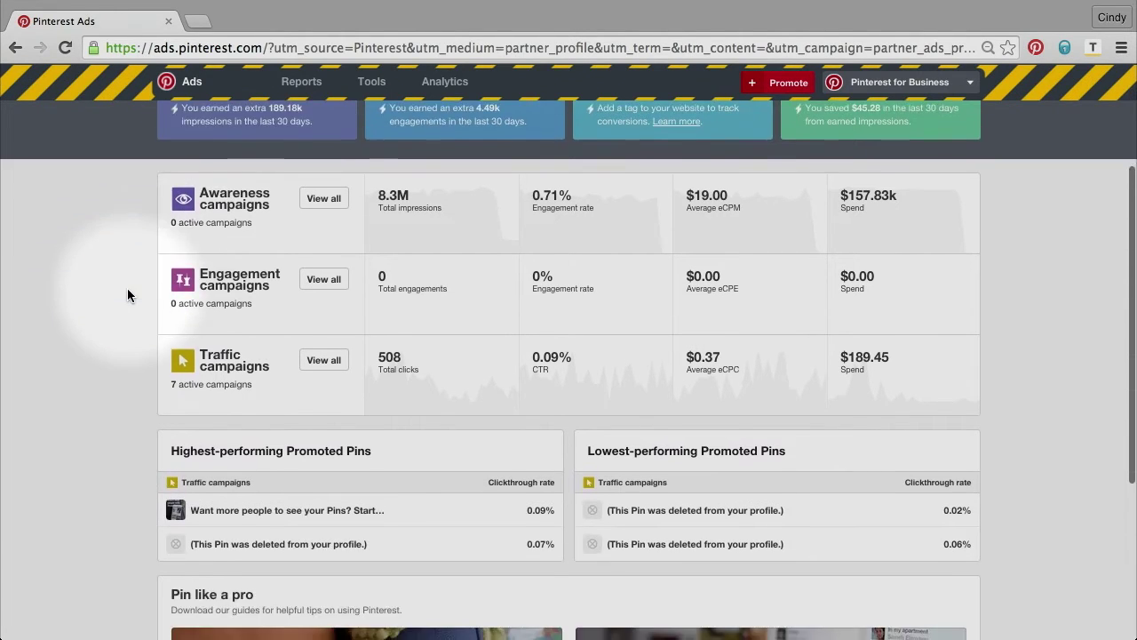
pyautogui.scroll(-2, 127, 288)
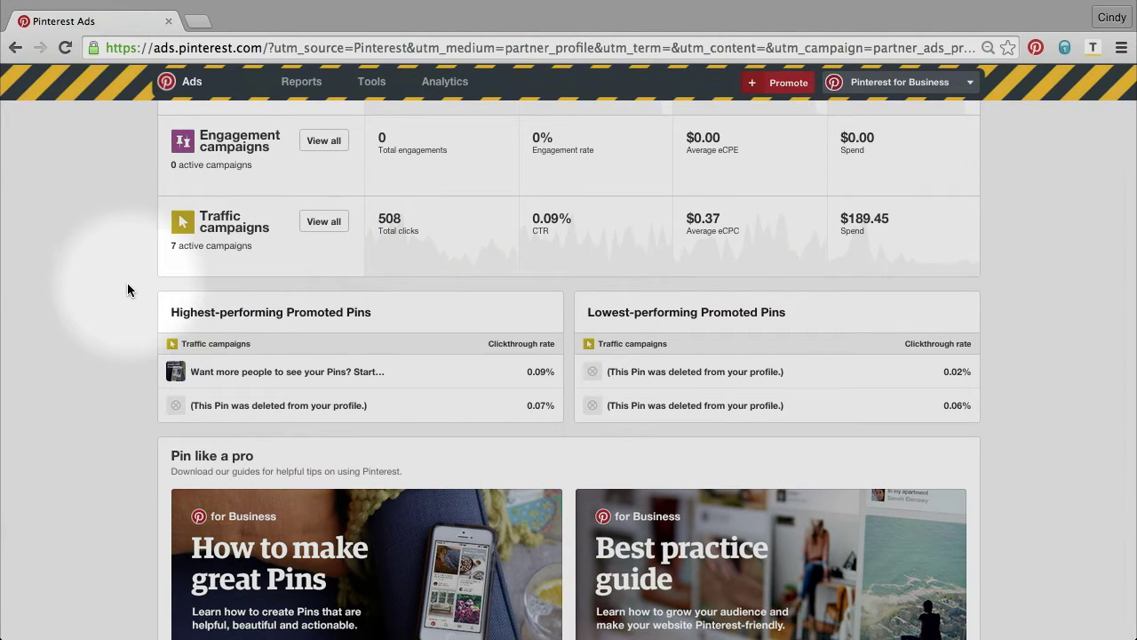
pyautogui.scroll(-3, 127, 290)
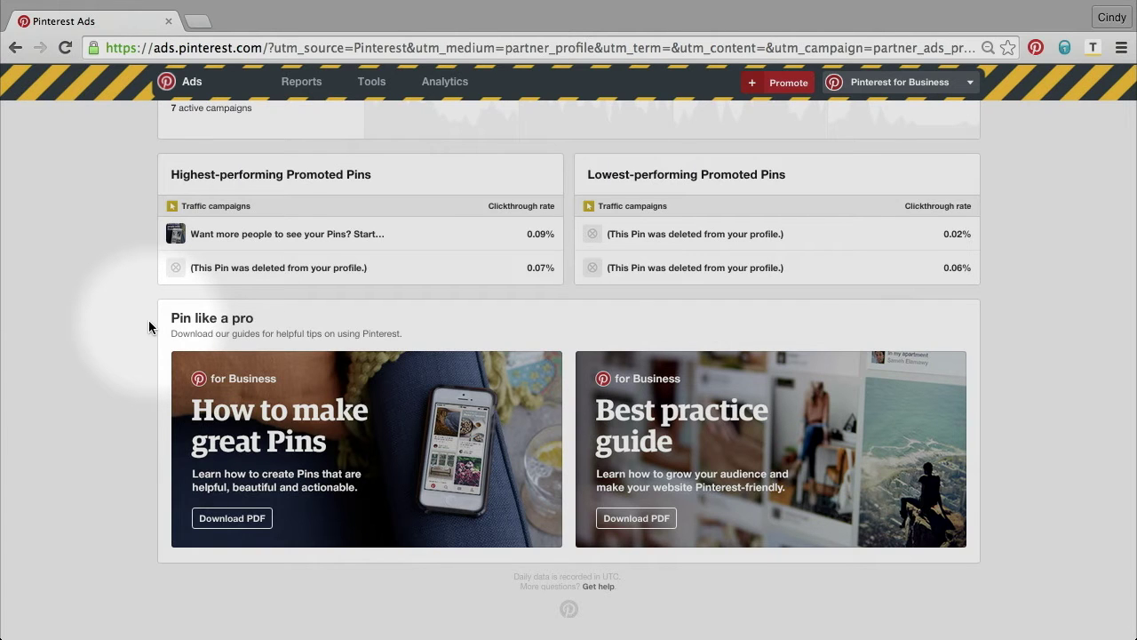
pyautogui.scroll(5, 148, 327)
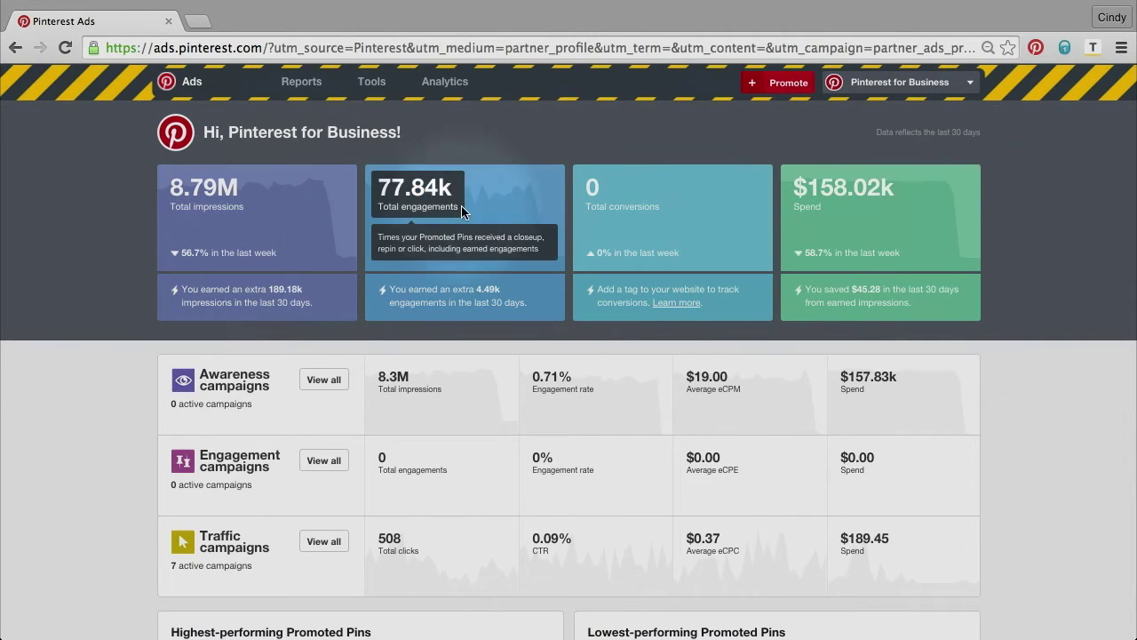
# Start a website-traffic promotion and filter the campaign list with 'August_2015_MarketingCampaign'.
pyautogui.click(795, 90)
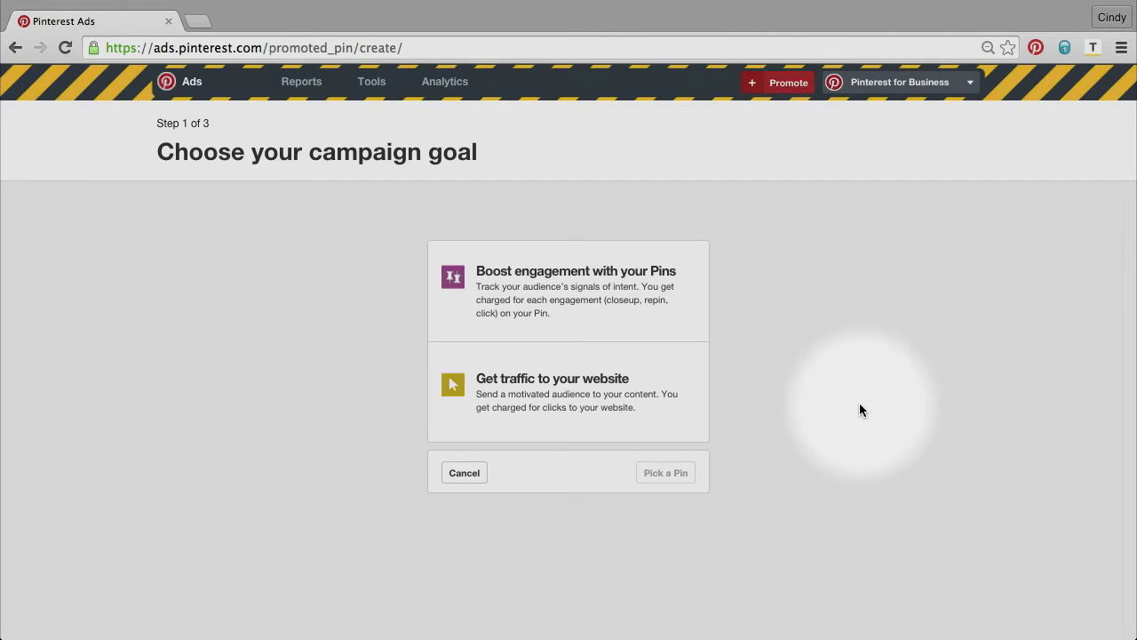
pyautogui.click(554, 397)
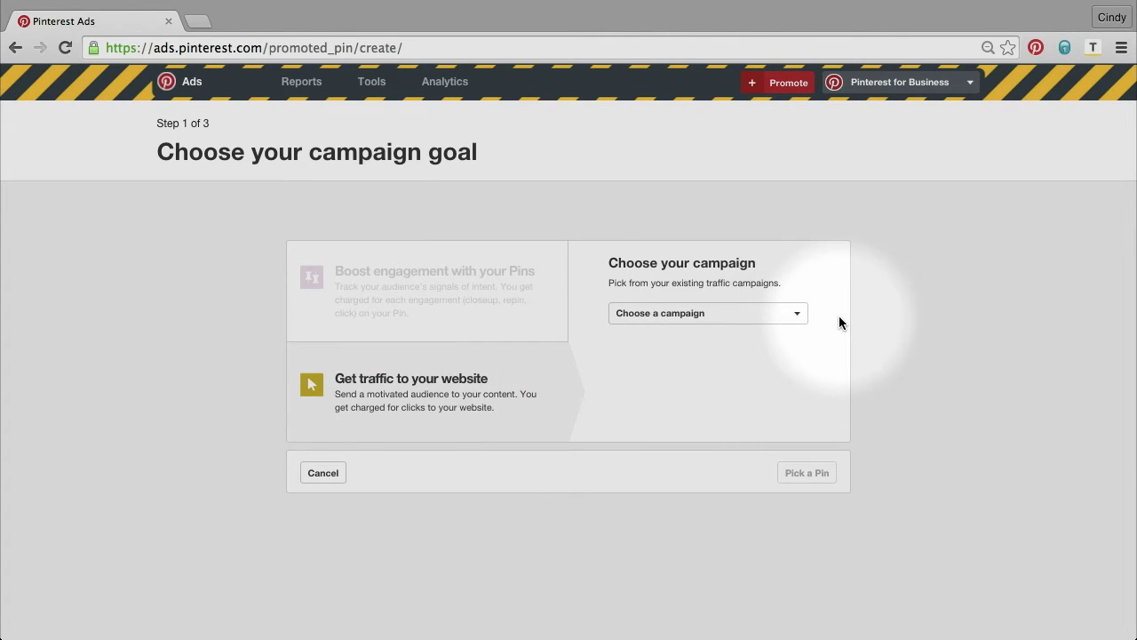
pyautogui.click(788, 320)
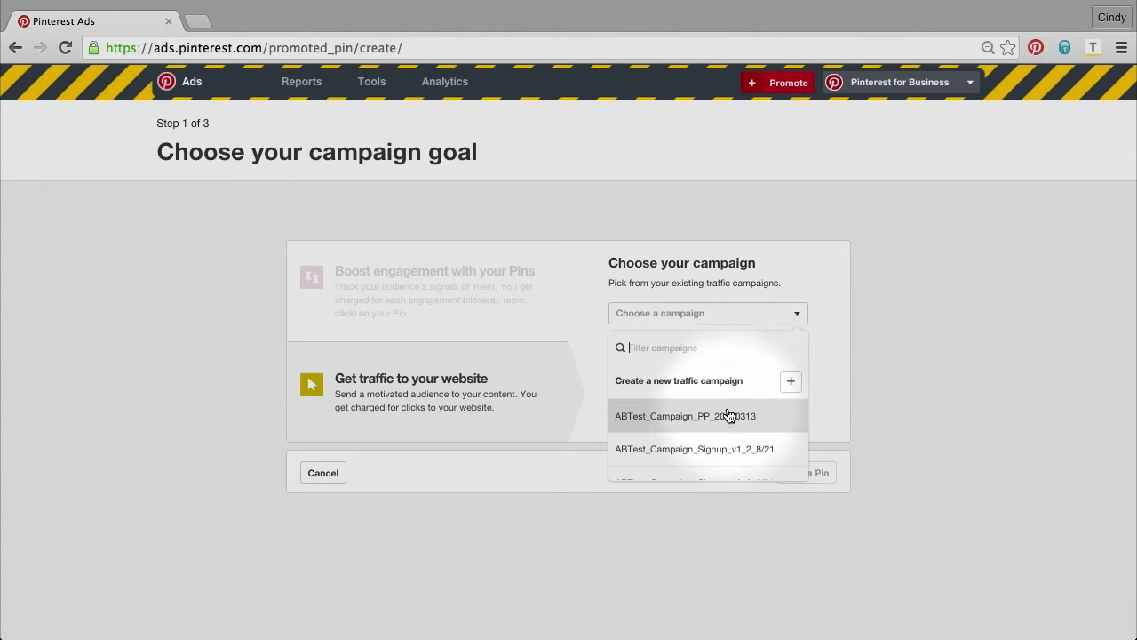
pyautogui.scroll(-5, 728, 418)
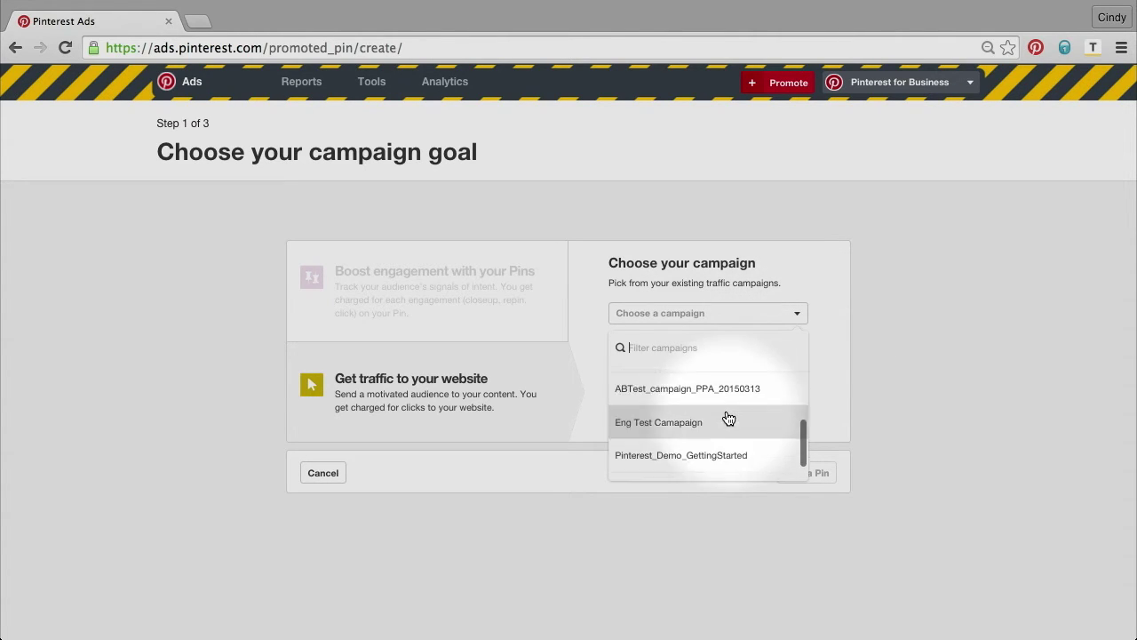
pyautogui.scroll(5, 729, 418)
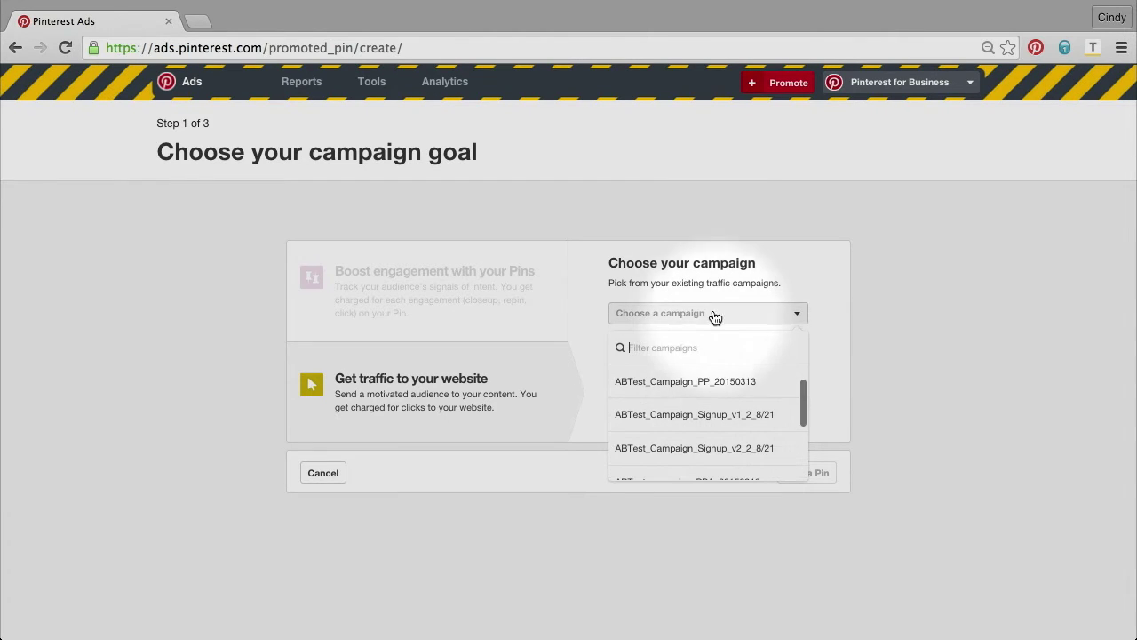
pyautogui.click(683, 313)
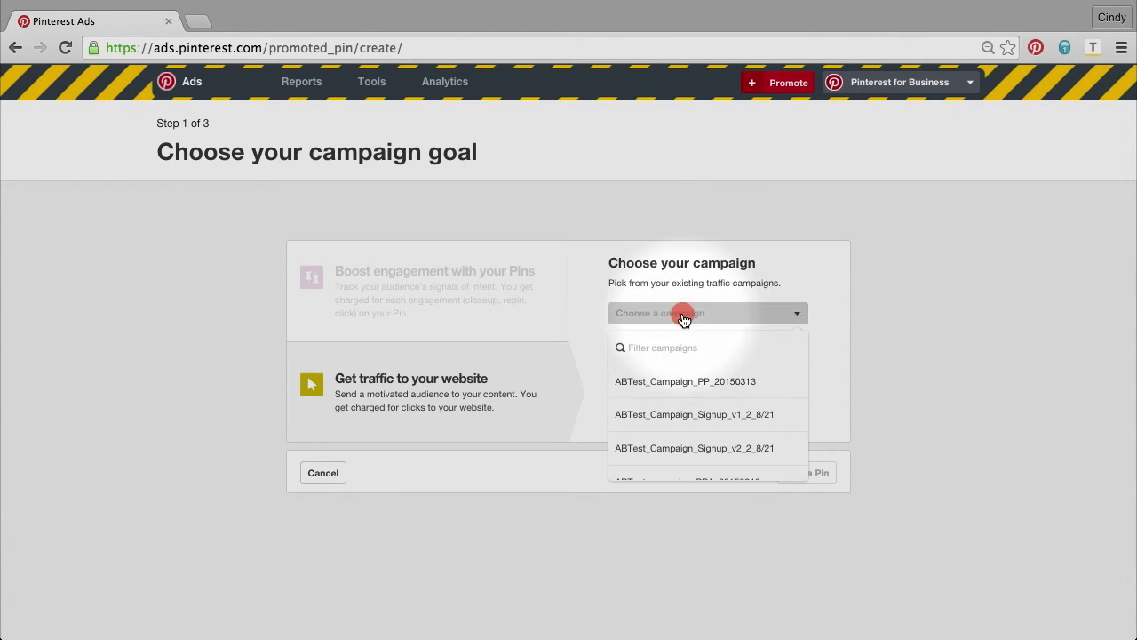
pyautogui.click(684, 318)
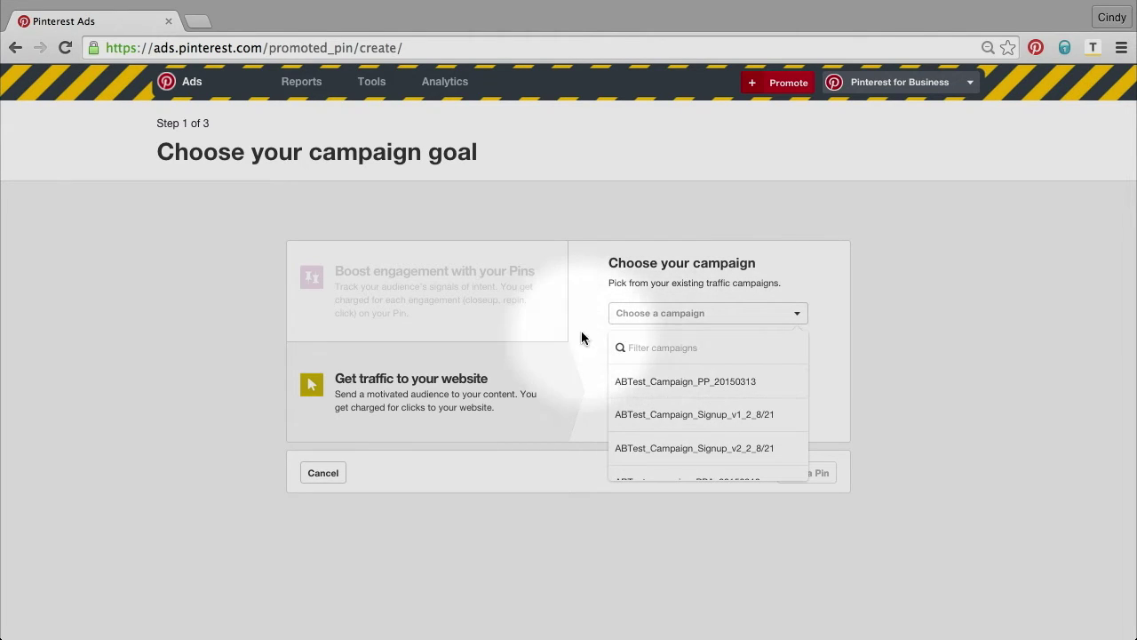
pyautogui.click(582, 337)
pyautogui.click(642, 318)
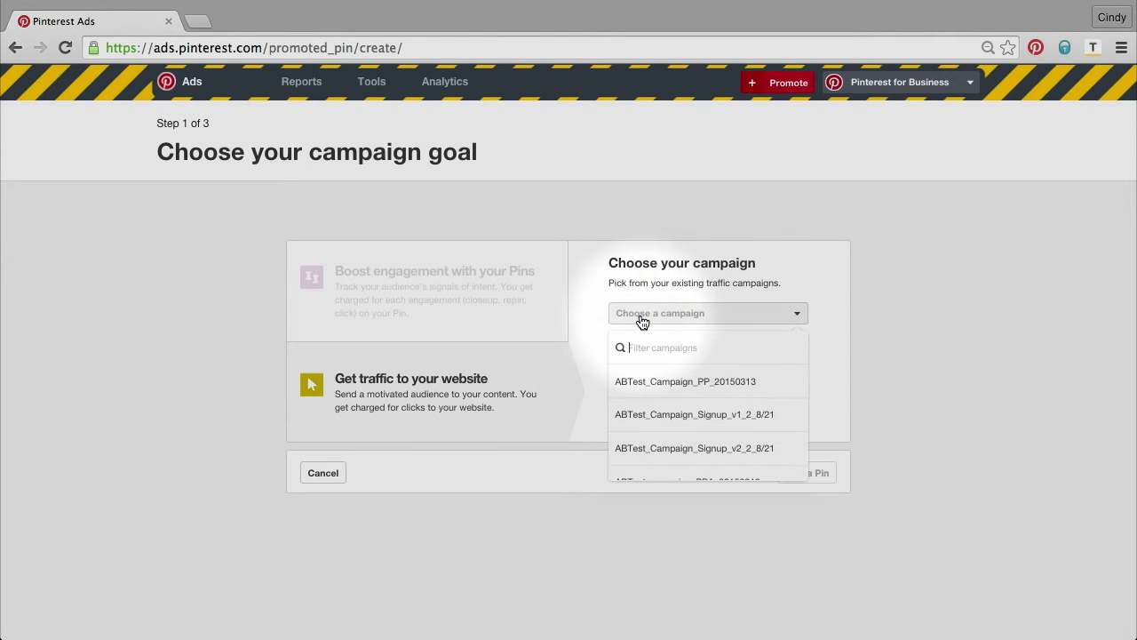
pyautogui.write('August_')
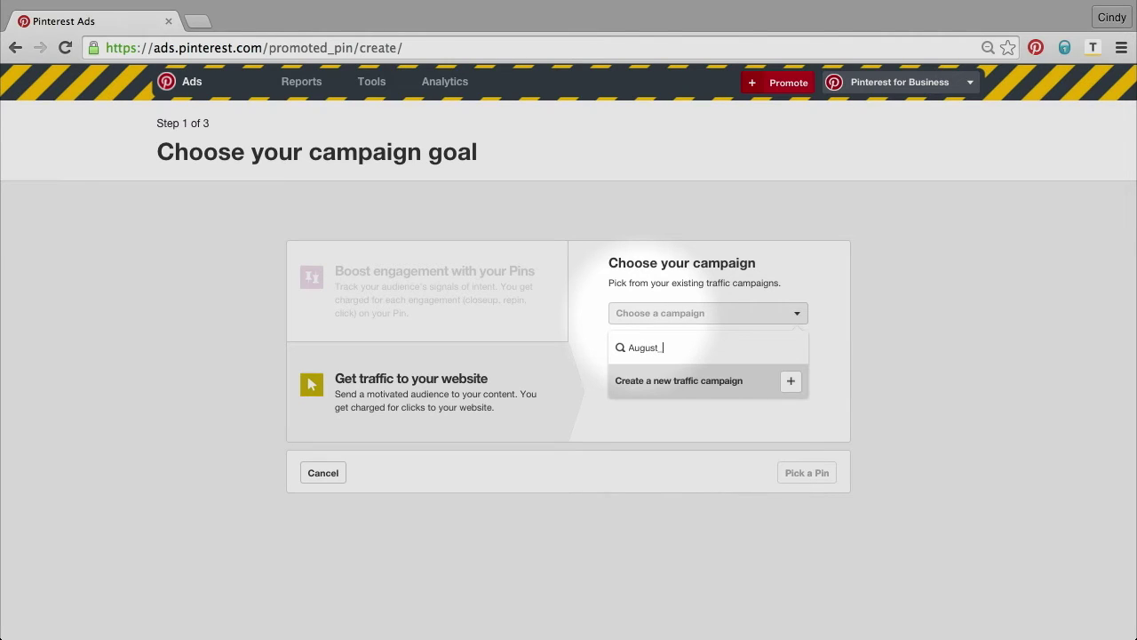
pyautogui.write('2015_MarketingCampaign')
# Create a new traffic campaign named August_2015_Marketing with a 100.00 daily budget.
pyautogui.click(784, 382)
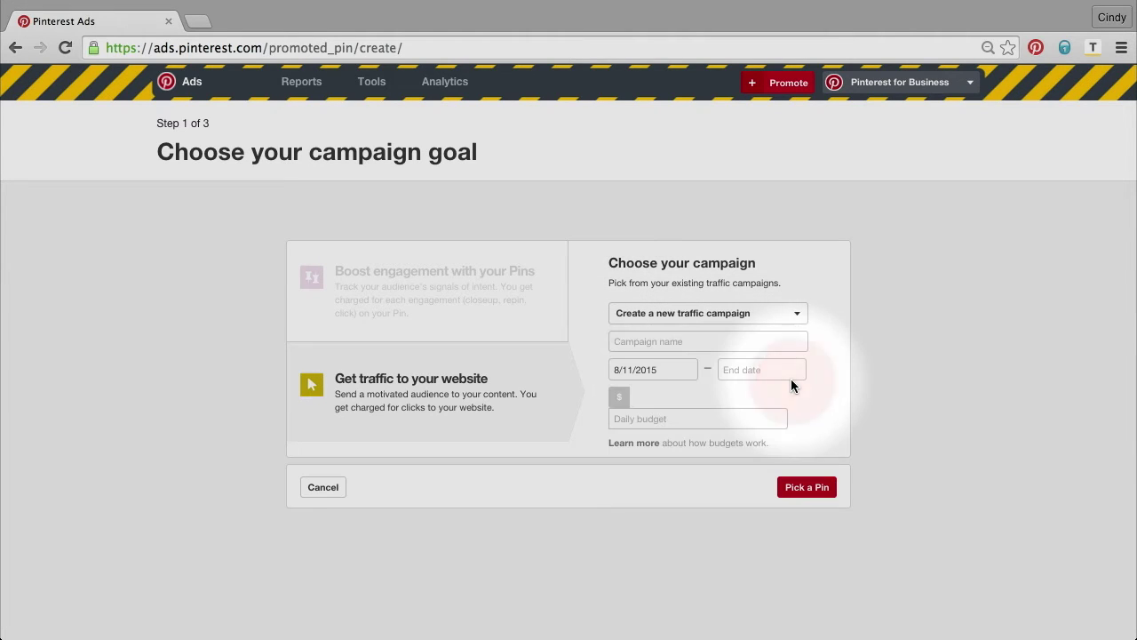
pyautogui.click(728, 342)
pyautogui.write('August')
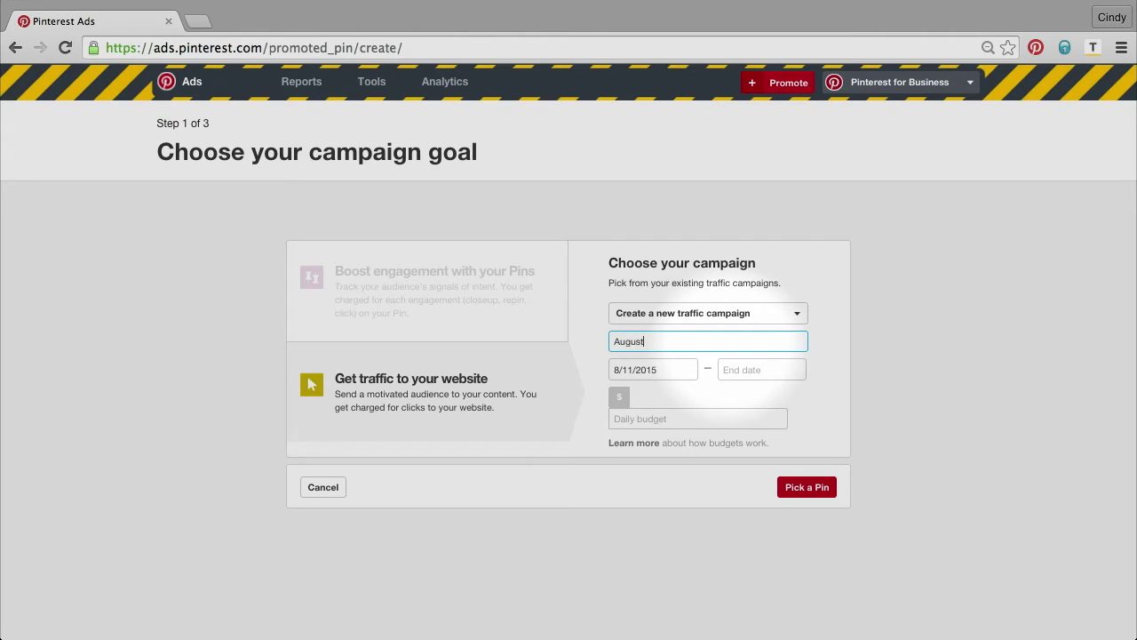
pyautogui.write('_2015_Marketing')
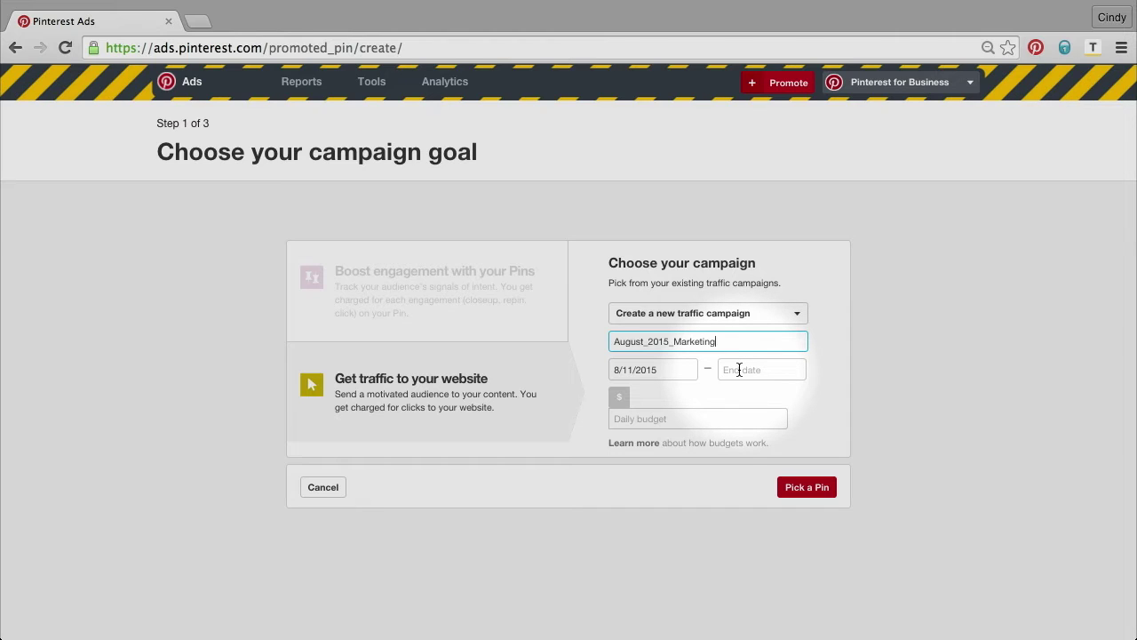
pyautogui.click(669, 418)
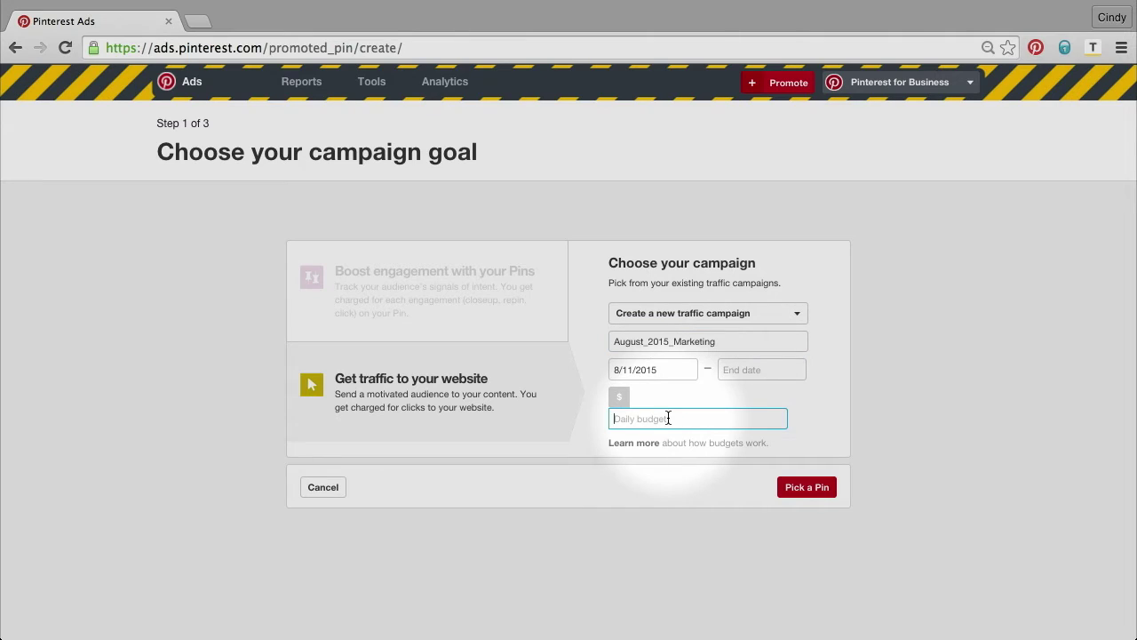
pyautogui.write('100.00')
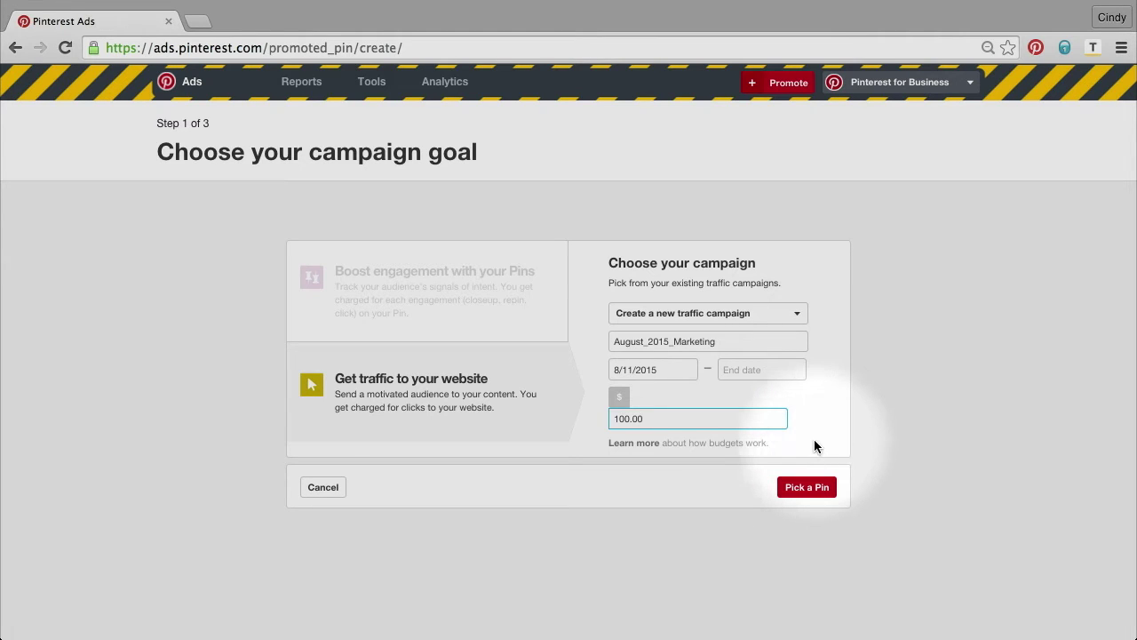
pyautogui.click(815, 497)
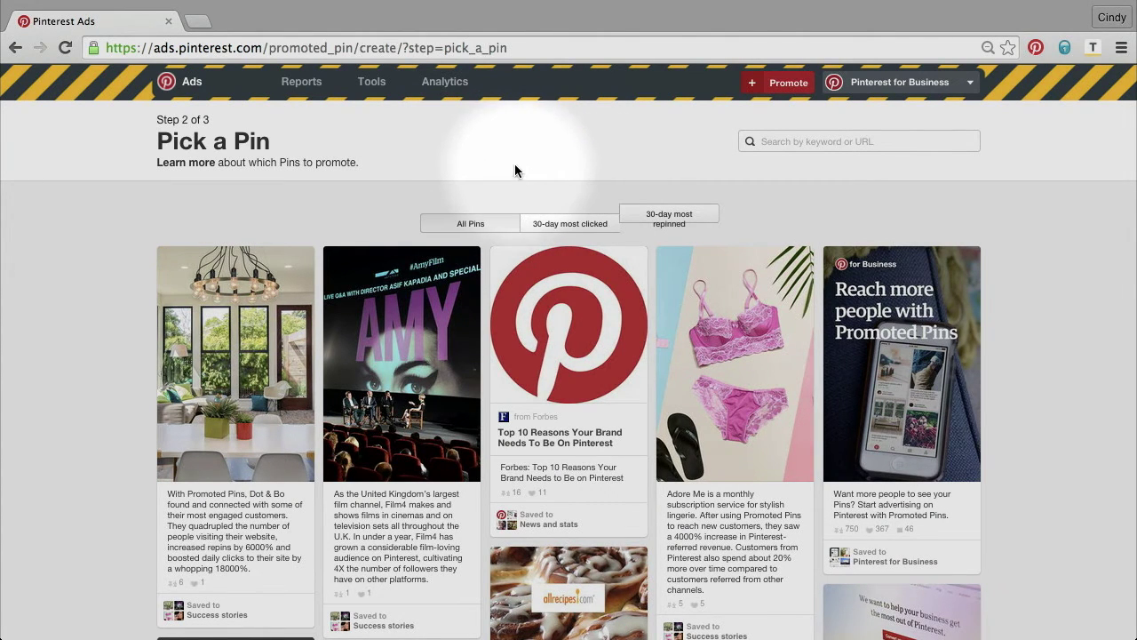
# Show the Pins clicked most in 30 days and promote the fourth, 'Reach more people with Promoted Pins'.
pyautogui.click(566, 227)
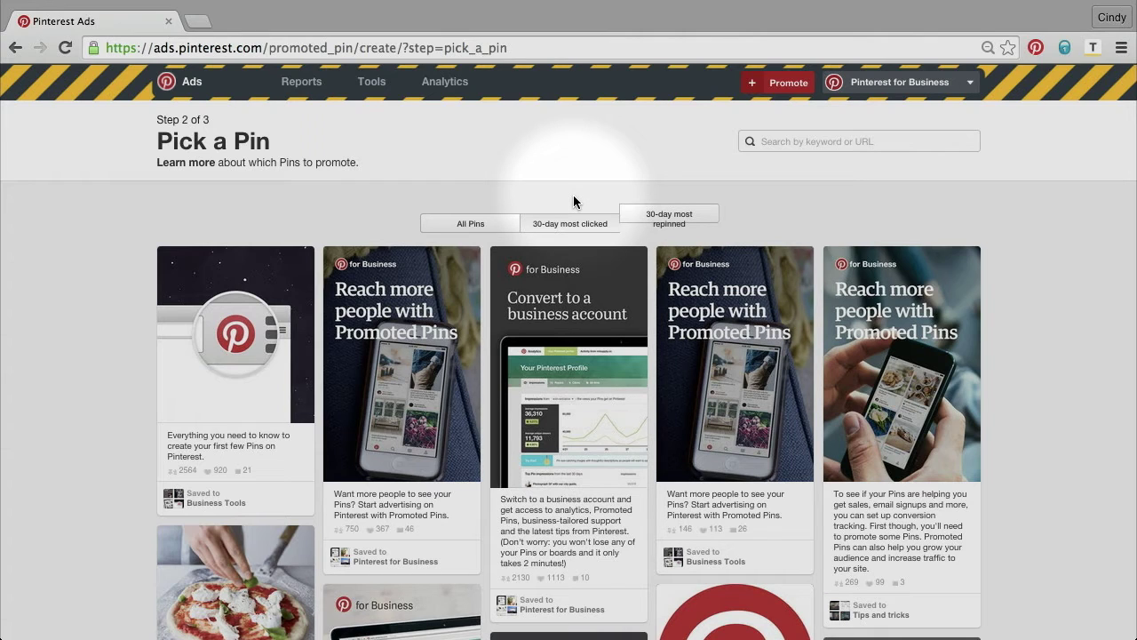
pyautogui.moveTo(779, 332)
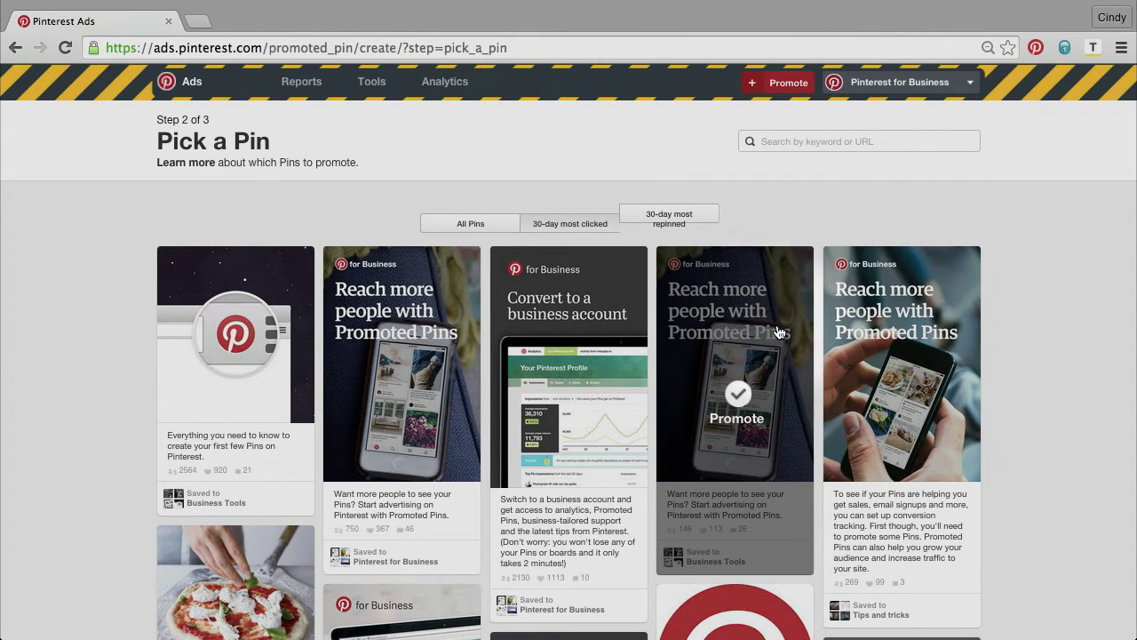
pyautogui.click(778, 332)
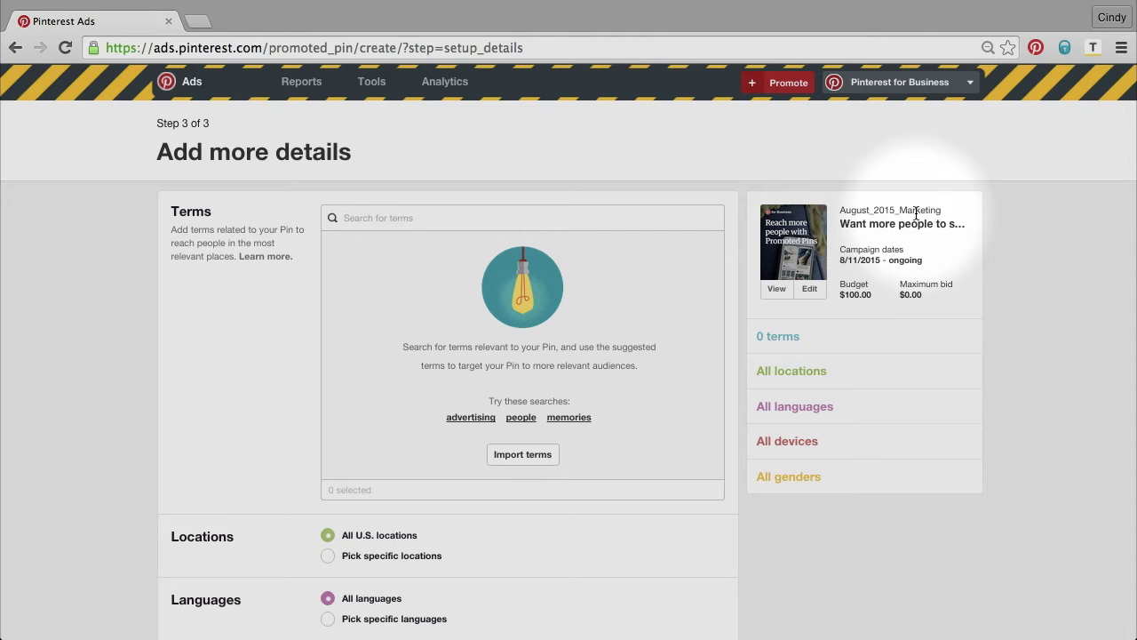
# Add the targeting terms 'marketing ideas' and 'marketing ideas for small business'.
pyautogui.click(590, 217)
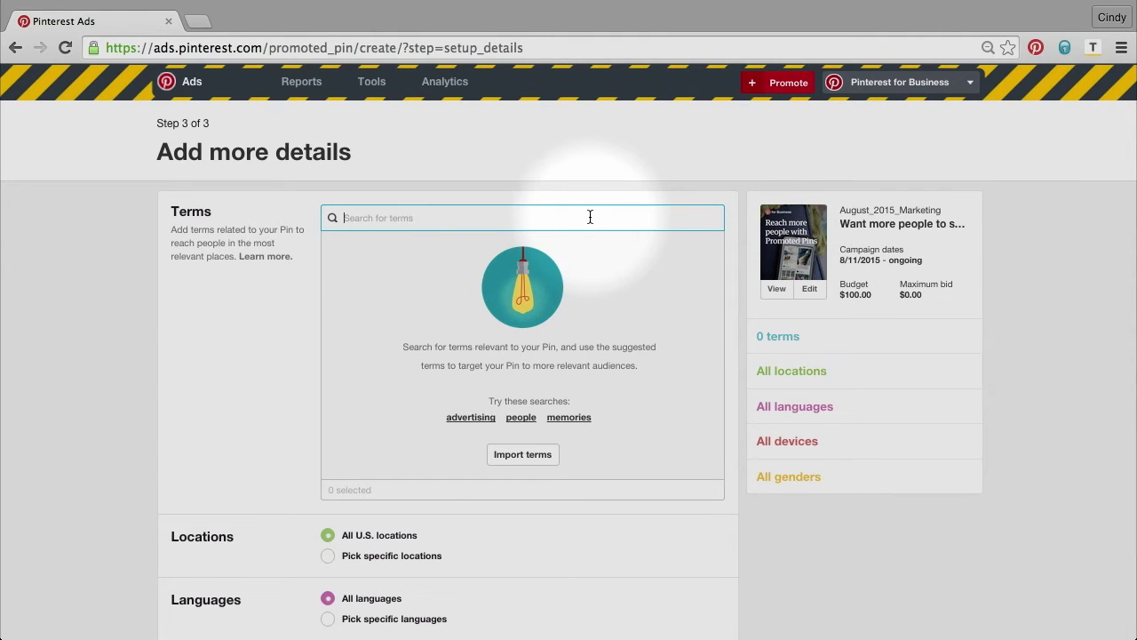
pyautogui.write('marketing ideas')
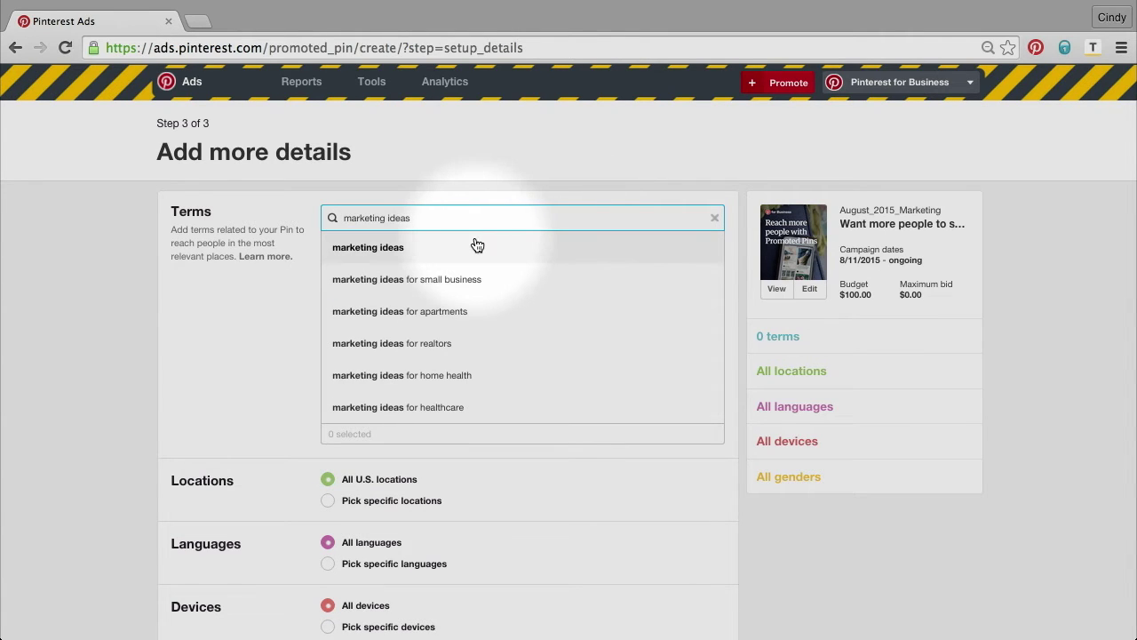
pyautogui.click(424, 248)
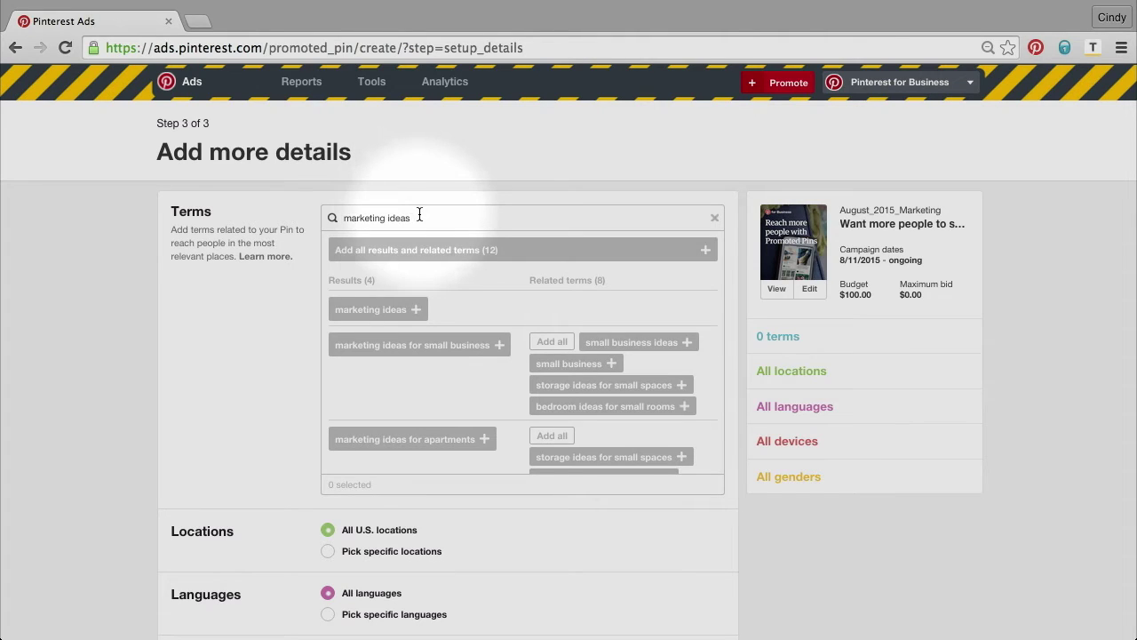
pyautogui.press('Down')
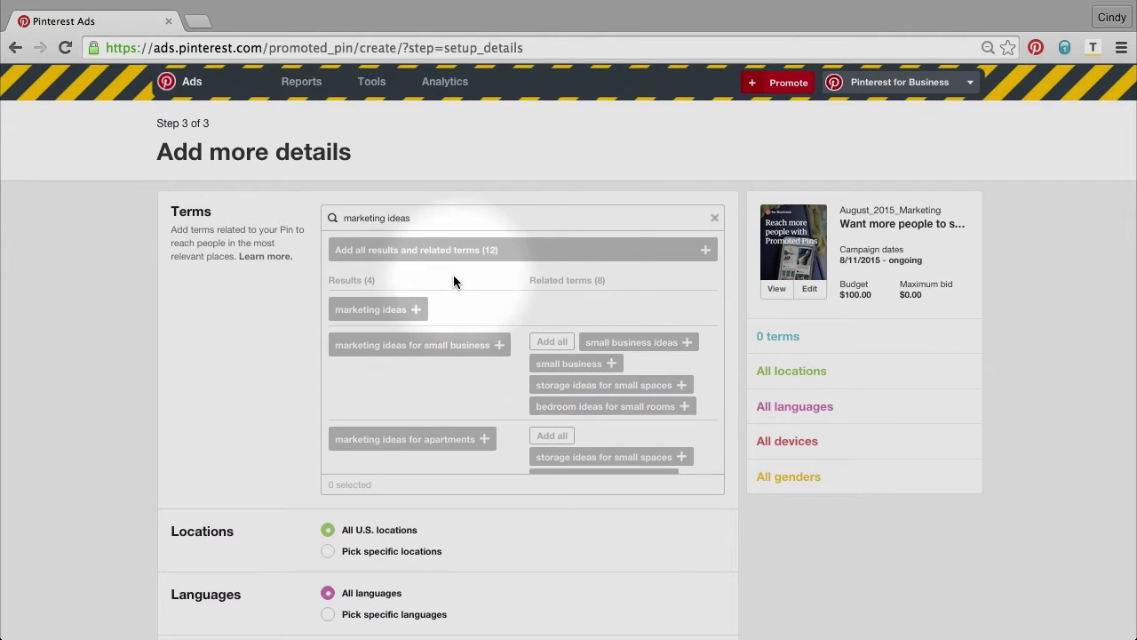
pyautogui.click(417, 310)
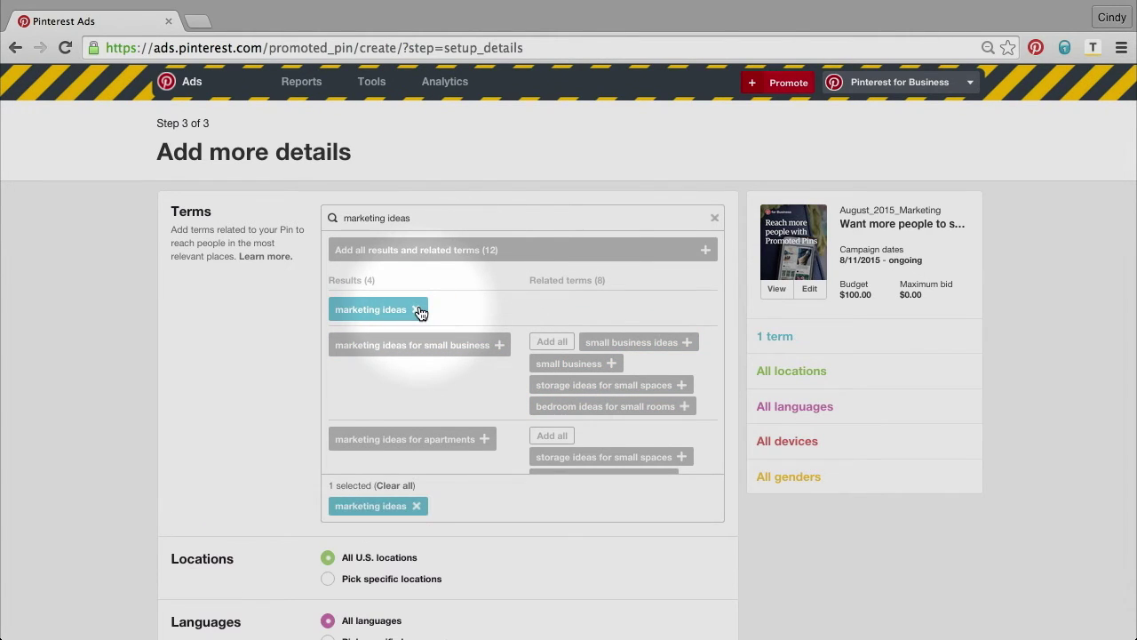
pyautogui.click(498, 345)
# Search 'marketing' and add the terms 'marketing' and 'marketing strategy'.
pyautogui.click(448, 217)
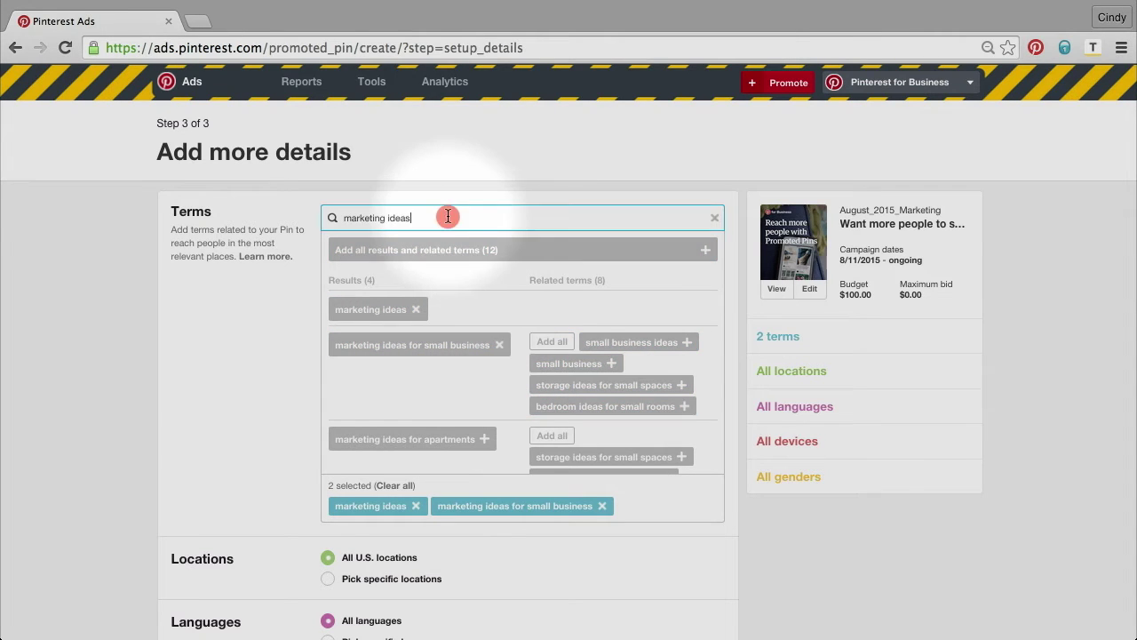
pyautogui.doubleClick(448, 217)
pyautogui.press('BackSpace')
pyautogui.press('BackSpace')
pyautogui.press('BackSpace')
pyautogui.press('BackSpace')
pyautogui.press('BackSpace')
pyautogui.press('BackSpace')
pyautogui.press('BackSpace')
pyautogui.press('BackSpace')
pyautogui.press('BackSpace')
pyautogui.press('BackSpace')
pyautogui.press('BackSpace')
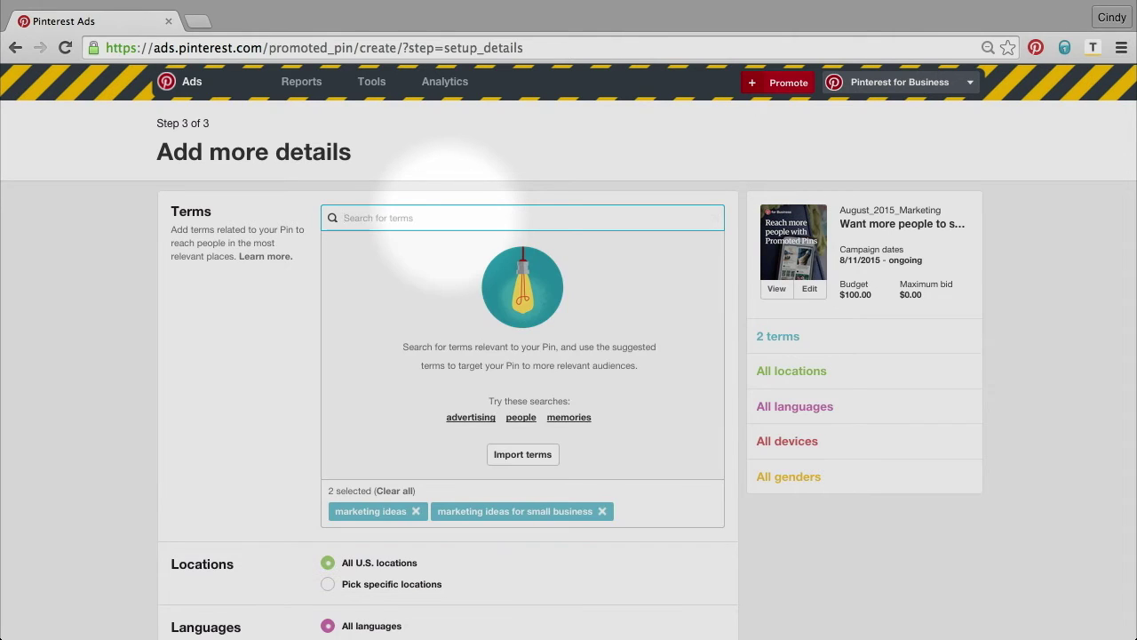
pyautogui.write('marketing')
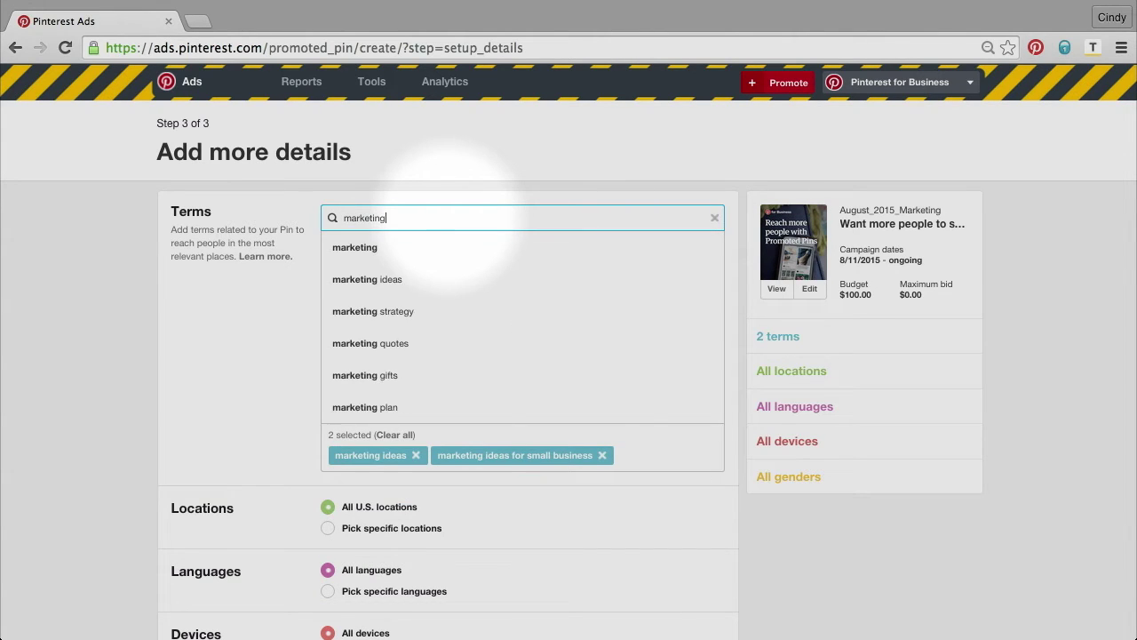
pyautogui.click(413, 254)
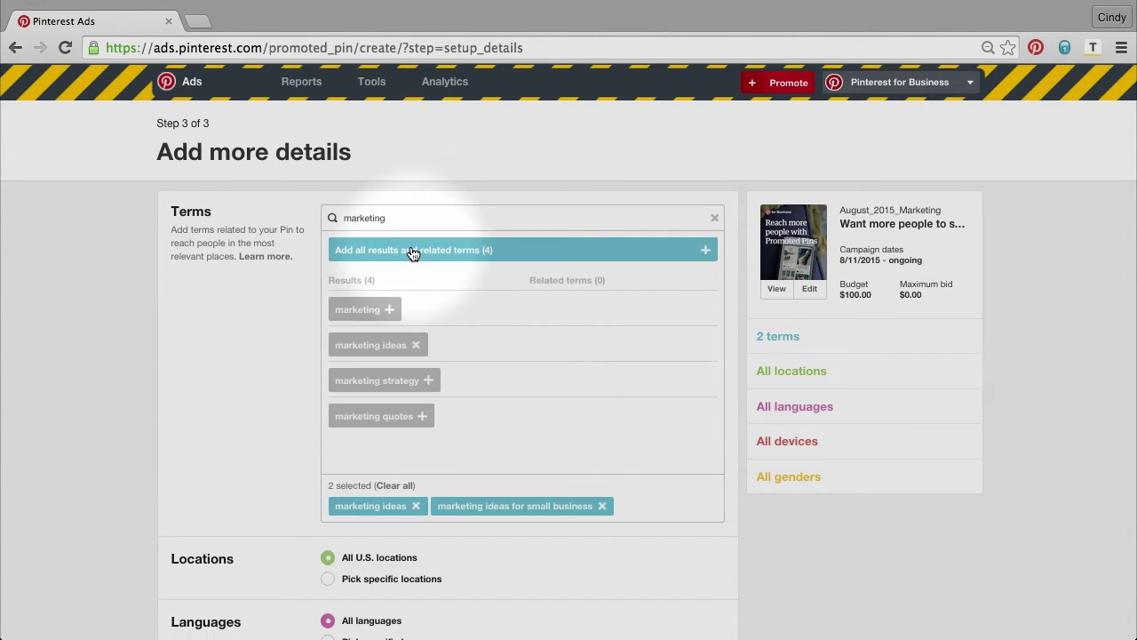
pyautogui.click(392, 313)
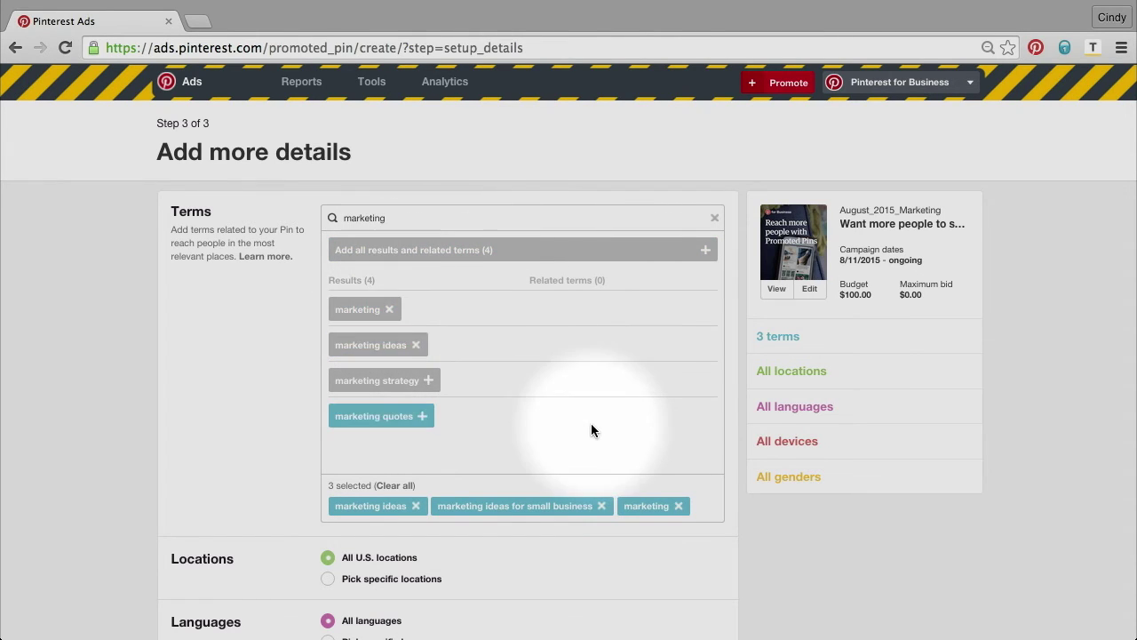
pyautogui.click(426, 382)
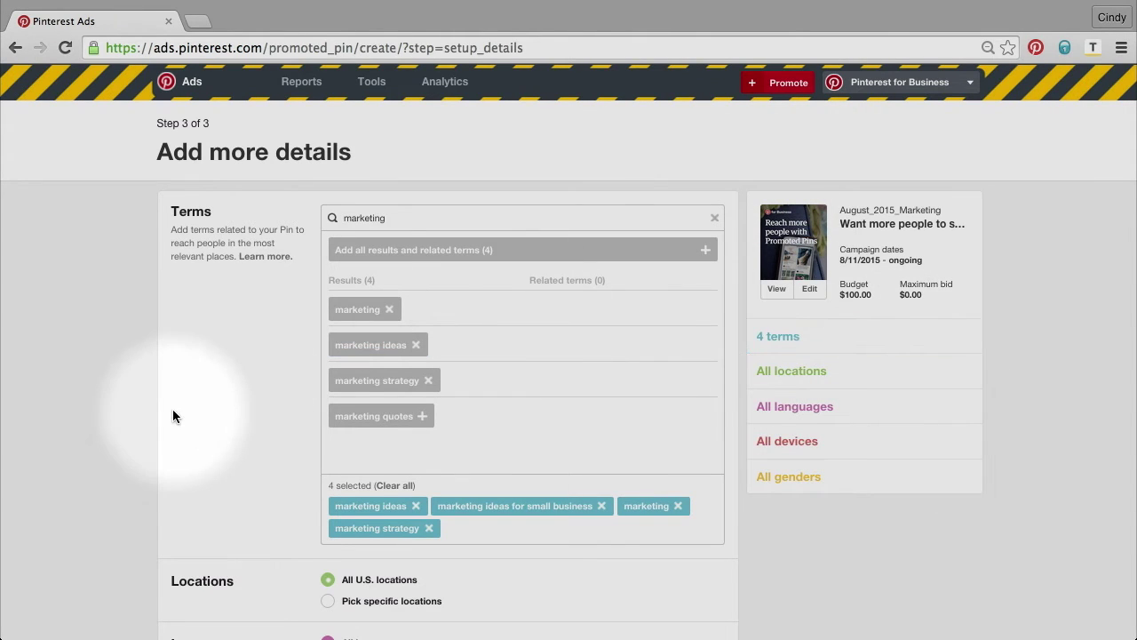
# Leave all locations, languages, devices and genders targeted and go to the Maximum CPC bid field.
pyautogui.scroll(-5, 172, 414)
pyautogui.scroll(-1, 106, 334)
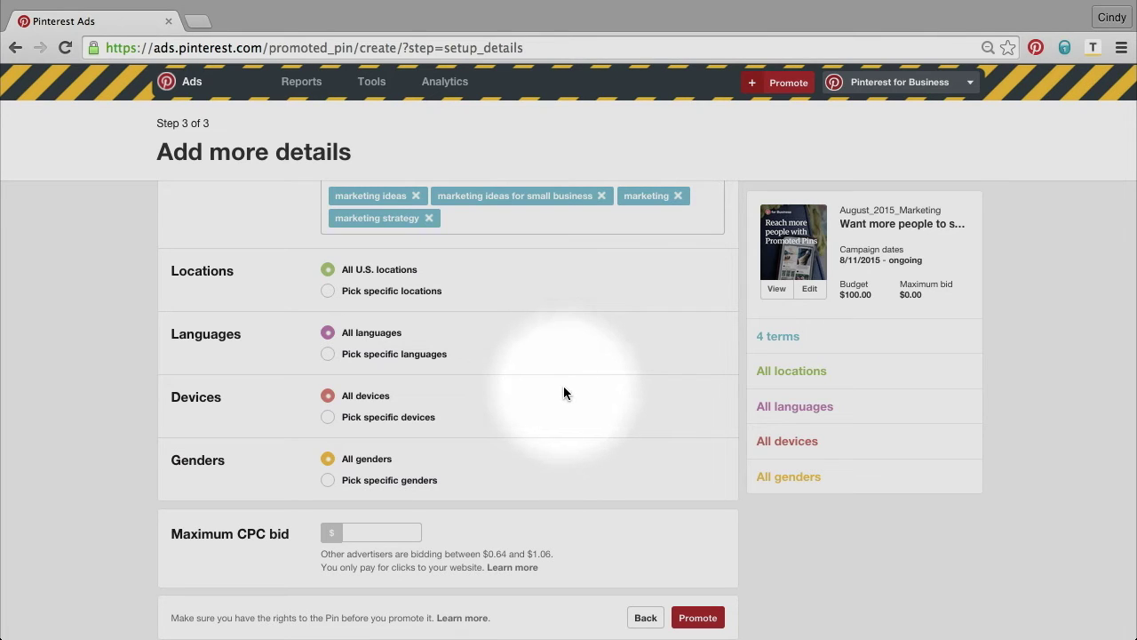
pyautogui.click(371, 535)
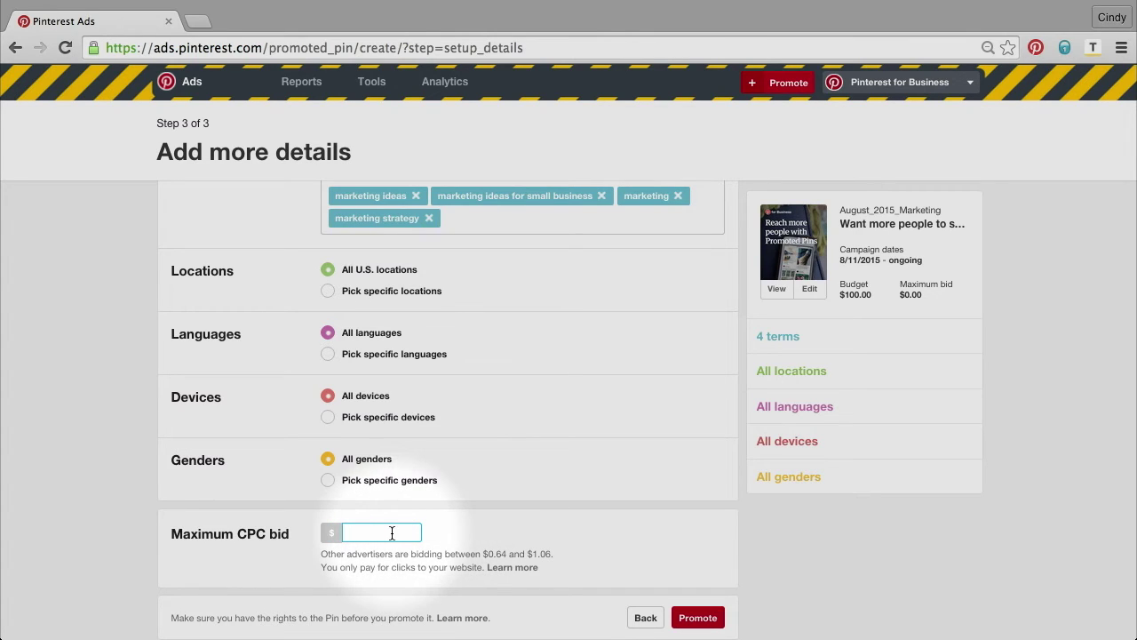
# Settle on a $1.00 maximum CPC bid after trying 1.50 and .05, then promote the Pin.
pyautogui.write('1.50')
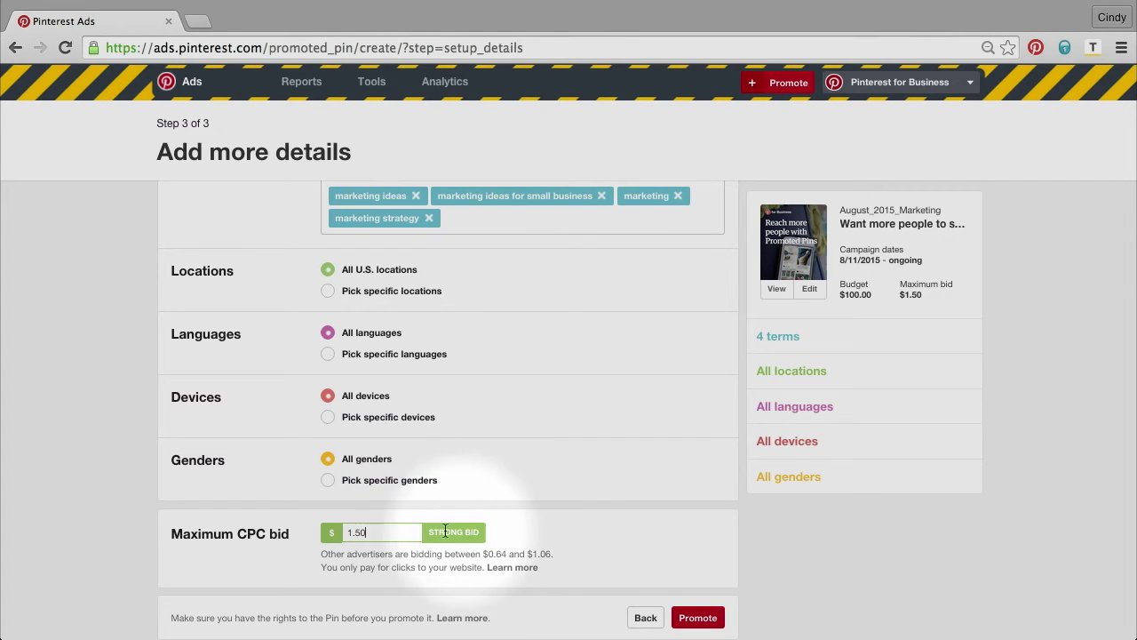
pyautogui.press('BackSpace')
pyautogui.press('BackSpace')
pyautogui.press('BackSpace')
pyautogui.press('BackSpace')
pyautogui.write('.05')
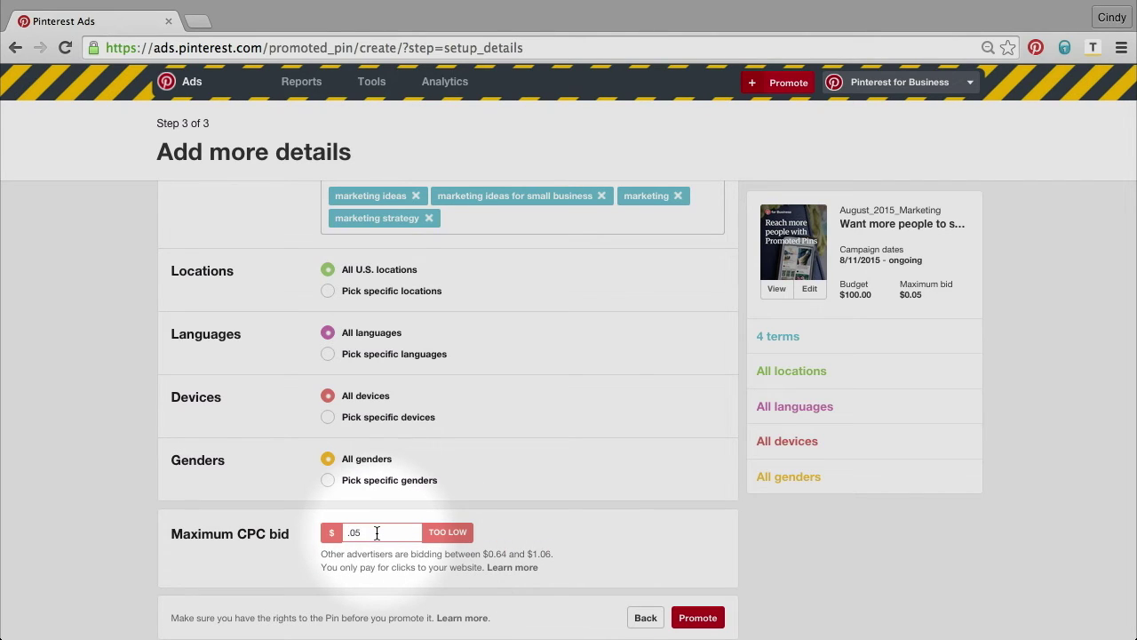
pyautogui.press('BackSpace')
pyautogui.press('BackSpace')
pyautogui.press('BackSpace')
pyautogui.write('1.00')
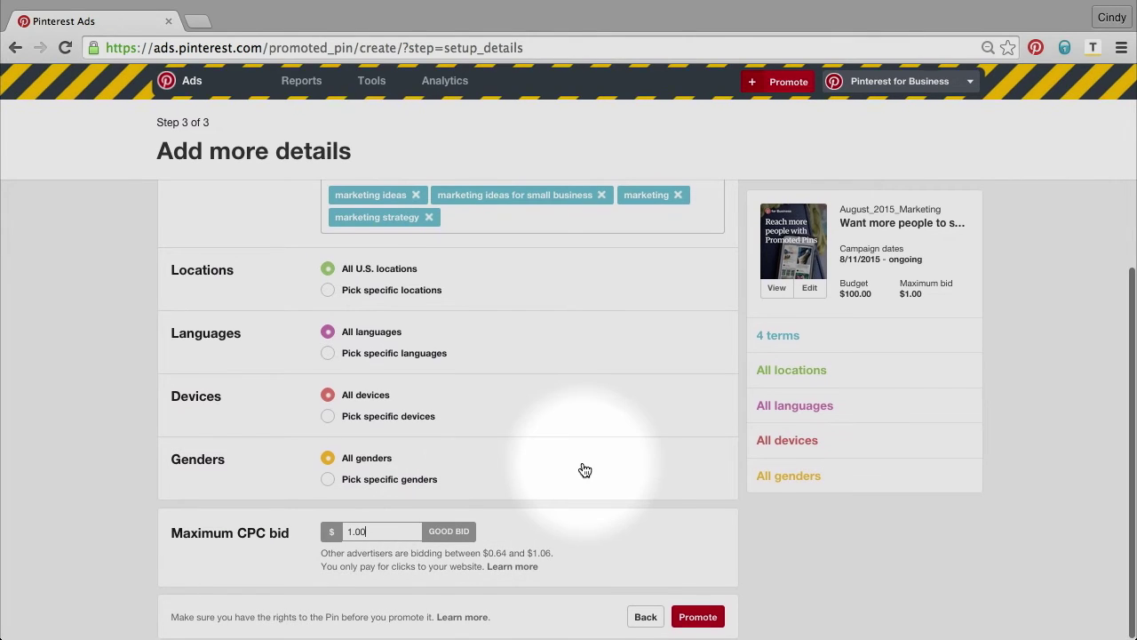
pyautogui.click(711, 615)
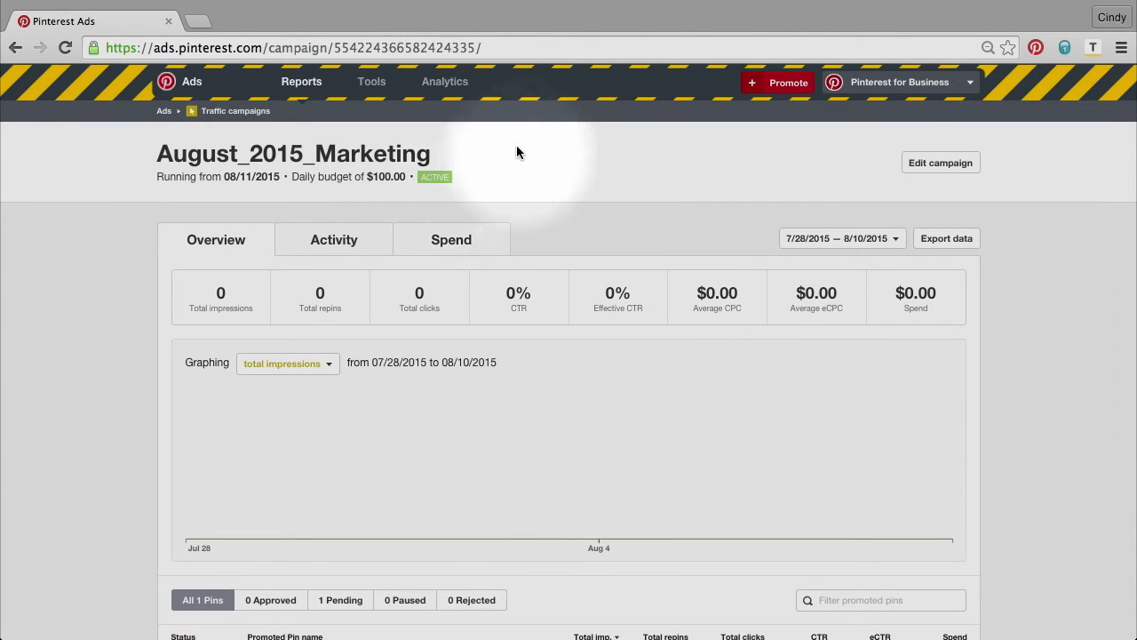
pyautogui.scroll(-3, 166, 348)
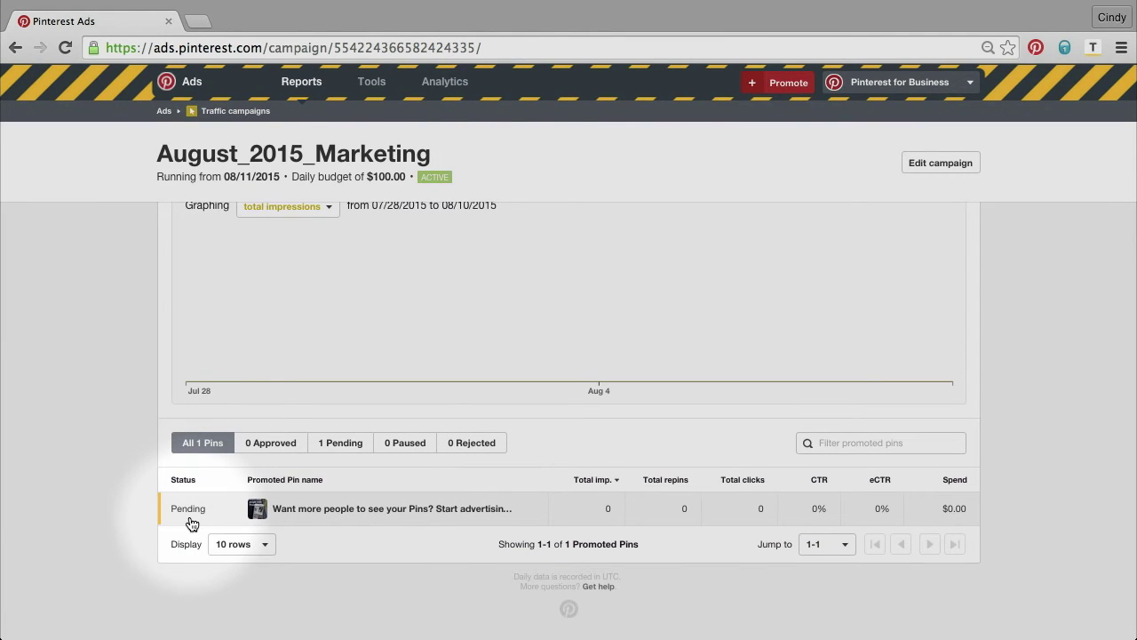
pyautogui.scroll(3, 101, 480)
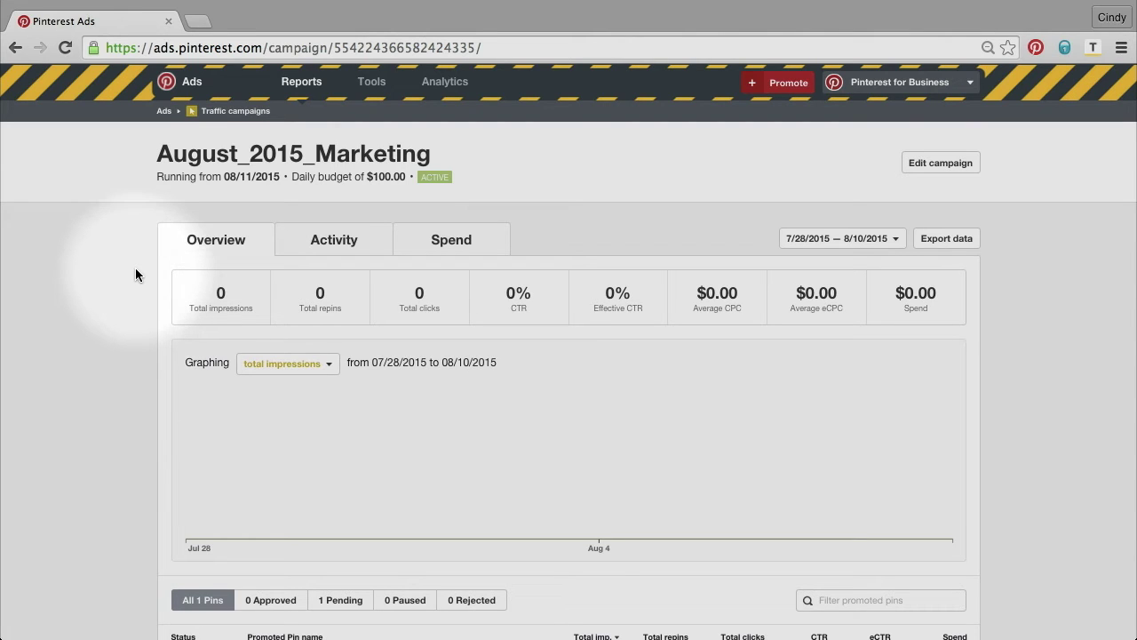
pyautogui.moveTo(369, 89)
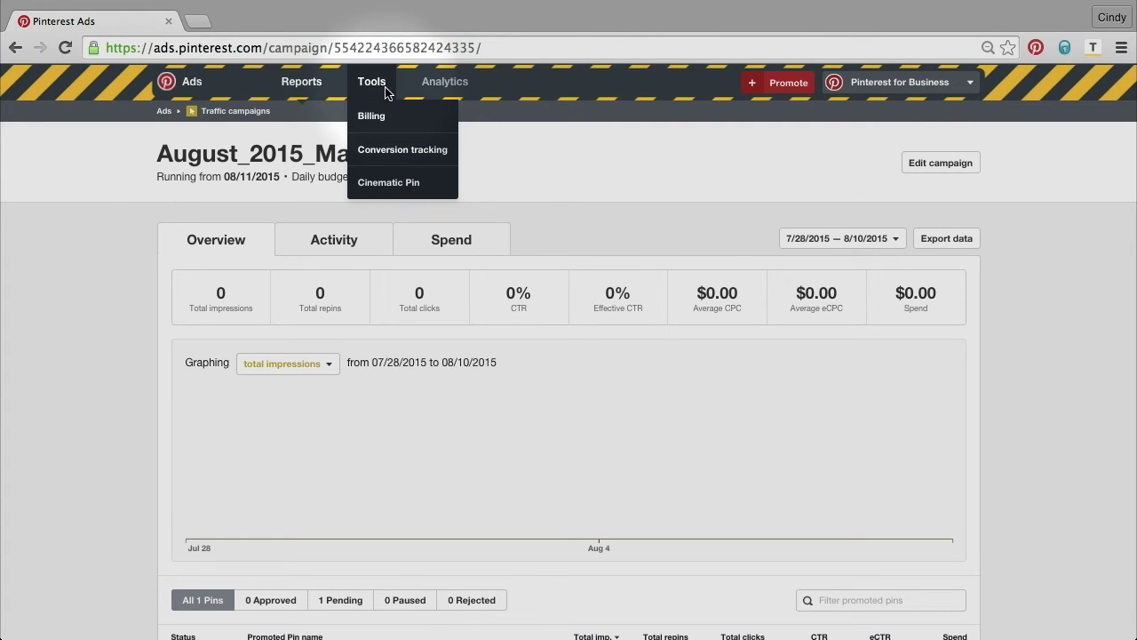
pyautogui.click(651, 189)
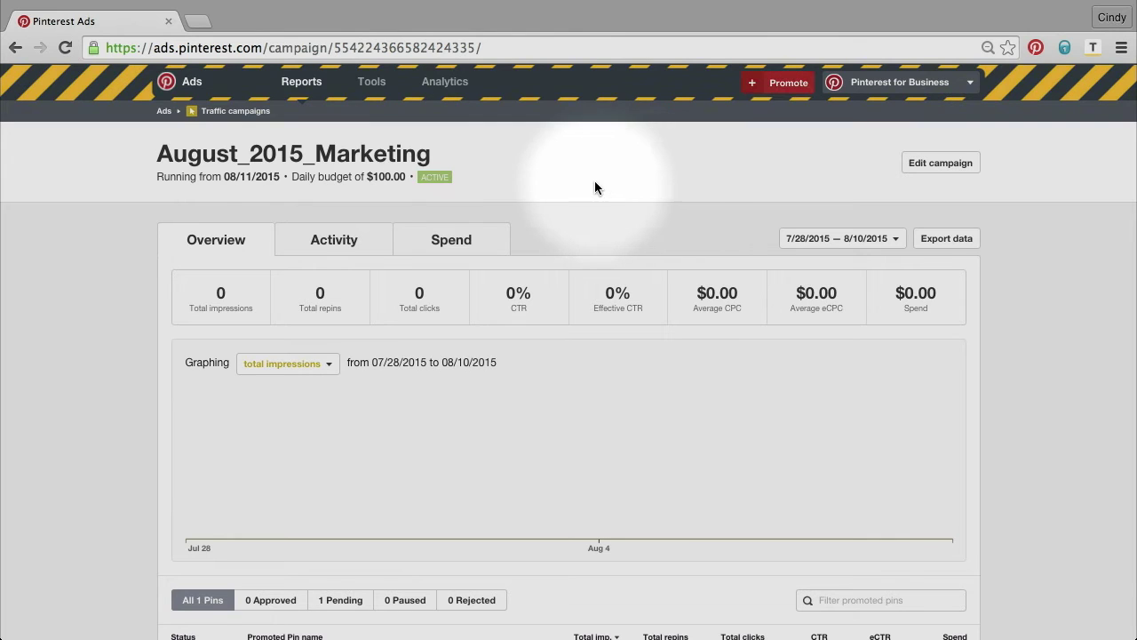
pyautogui.scroll(-3, 79, 296)
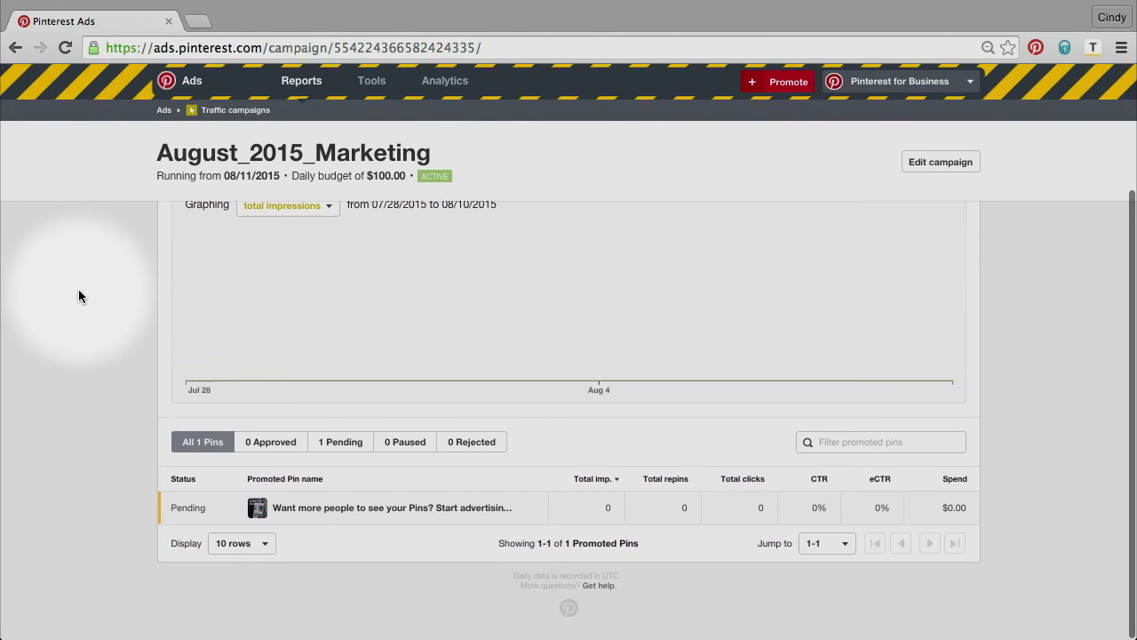
pyautogui.scroll(3, 78, 296)
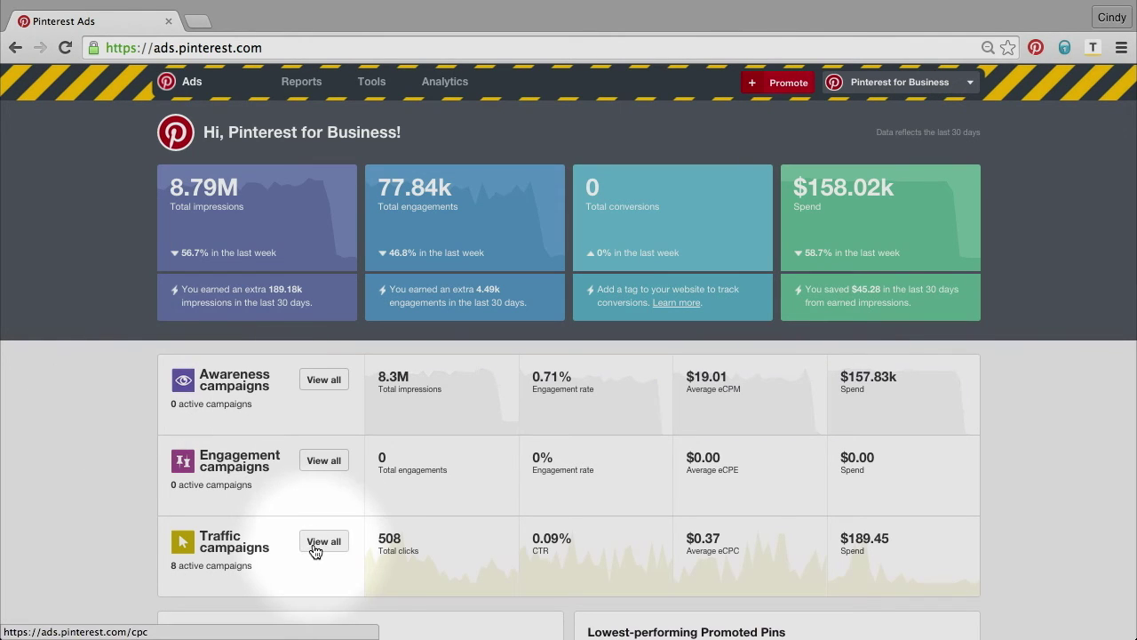
pyautogui.click(302, 81)
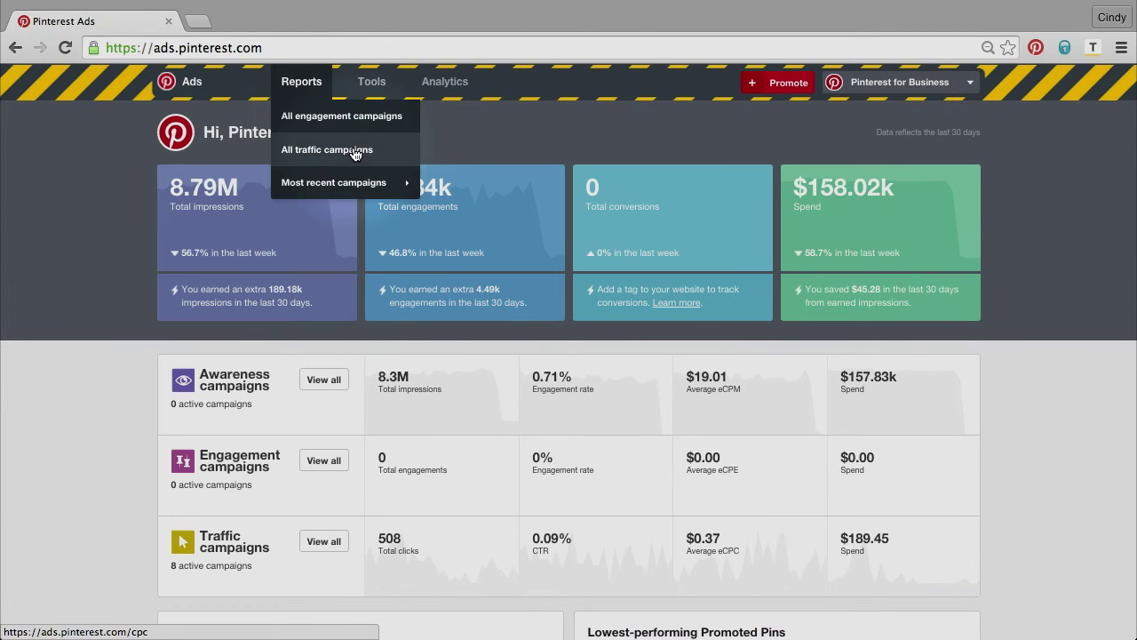
pyautogui.click(386, 155)
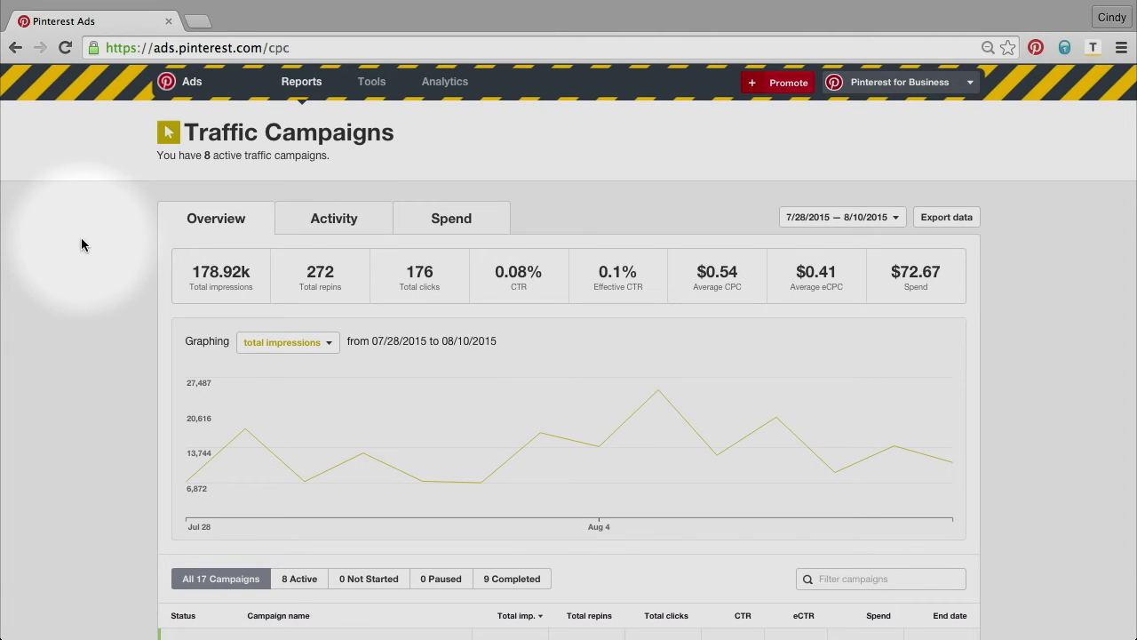
pyautogui.scroll(-3, 81, 244)
pyautogui.scroll(3, 81, 244)
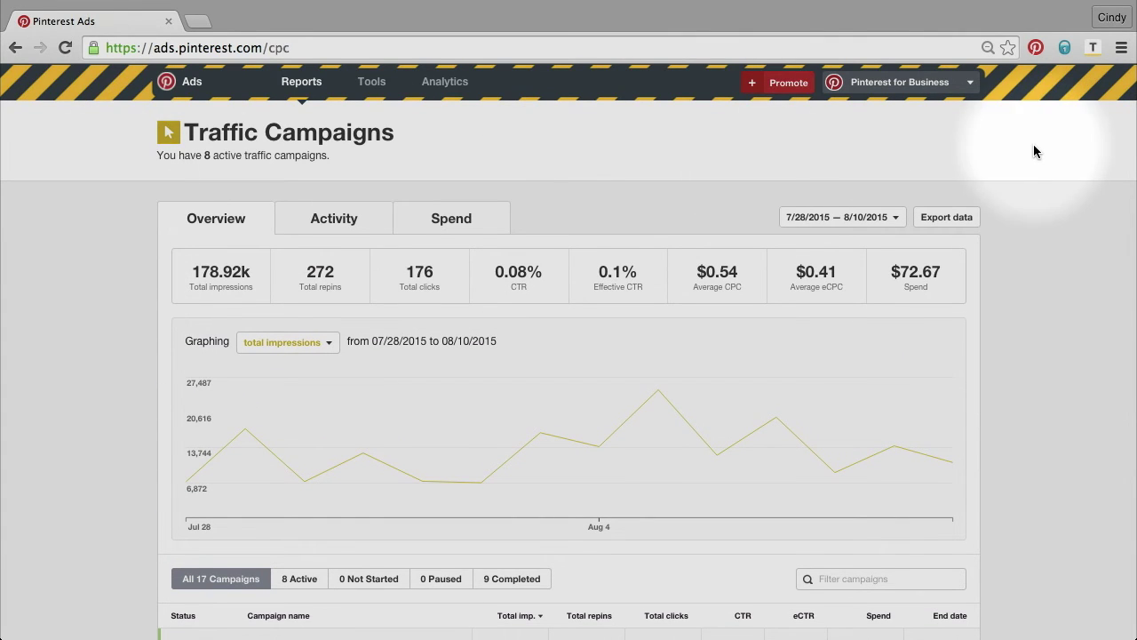
# Filter the campaigns table to the 8 active traffic campaigns.
pyautogui.scroll(-3, 1034, 186)
pyautogui.scroll(-4, 1033, 187)
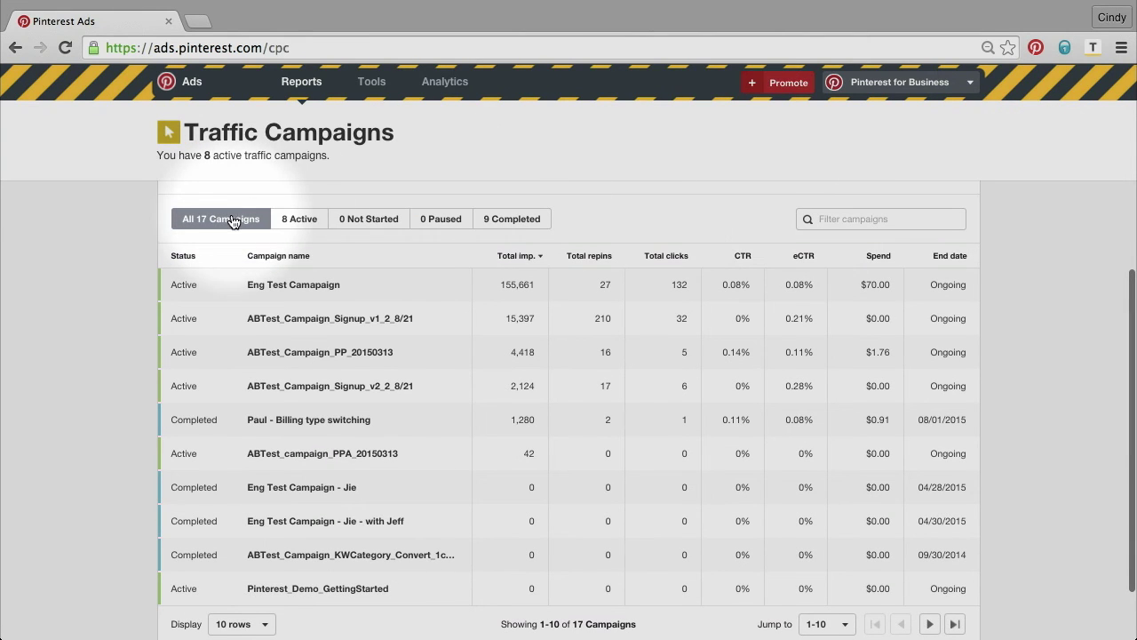
pyautogui.click(302, 220)
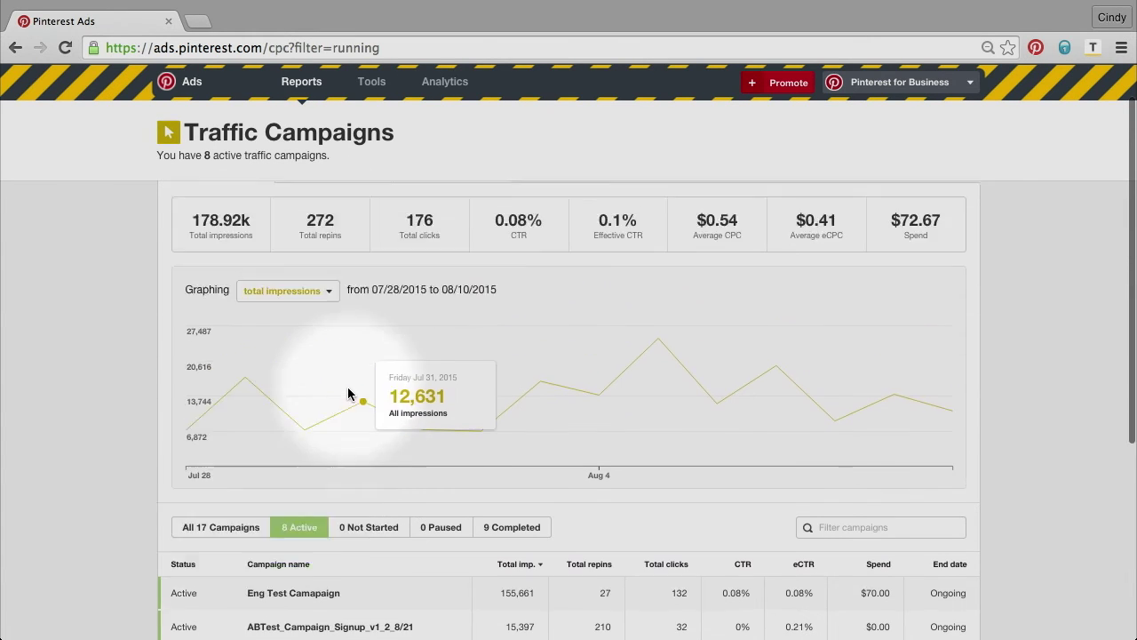
# Set the reporting range to Last 30 days, 07/12/2015 to 08/10/2015.
pyautogui.click(820, 217)
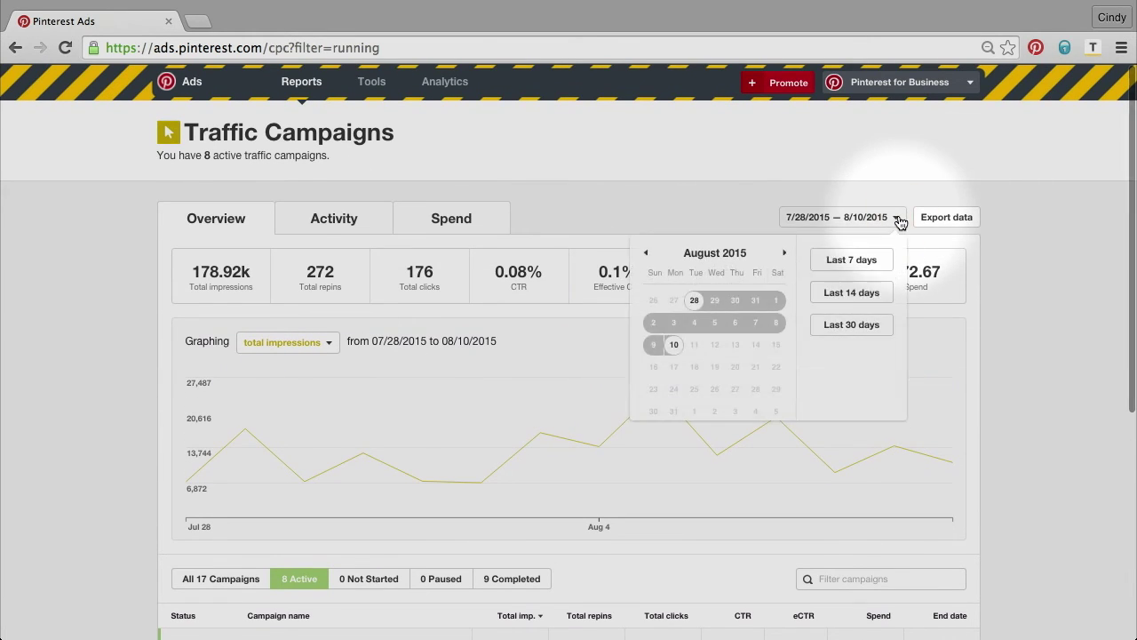
pyautogui.click(856, 325)
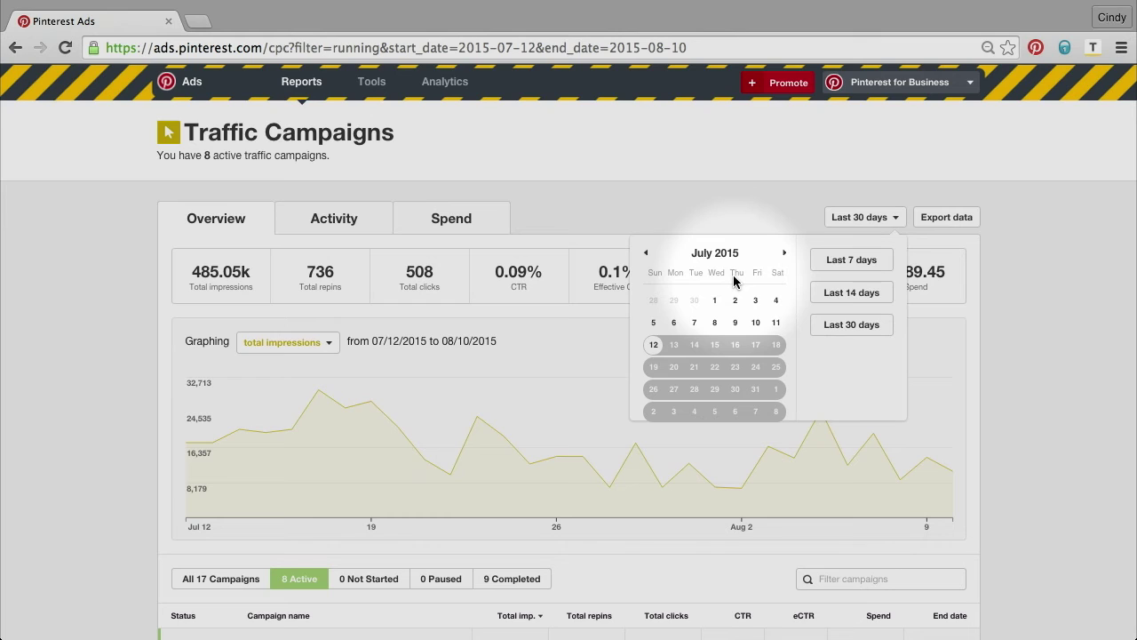
pyautogui.click(731, 198)
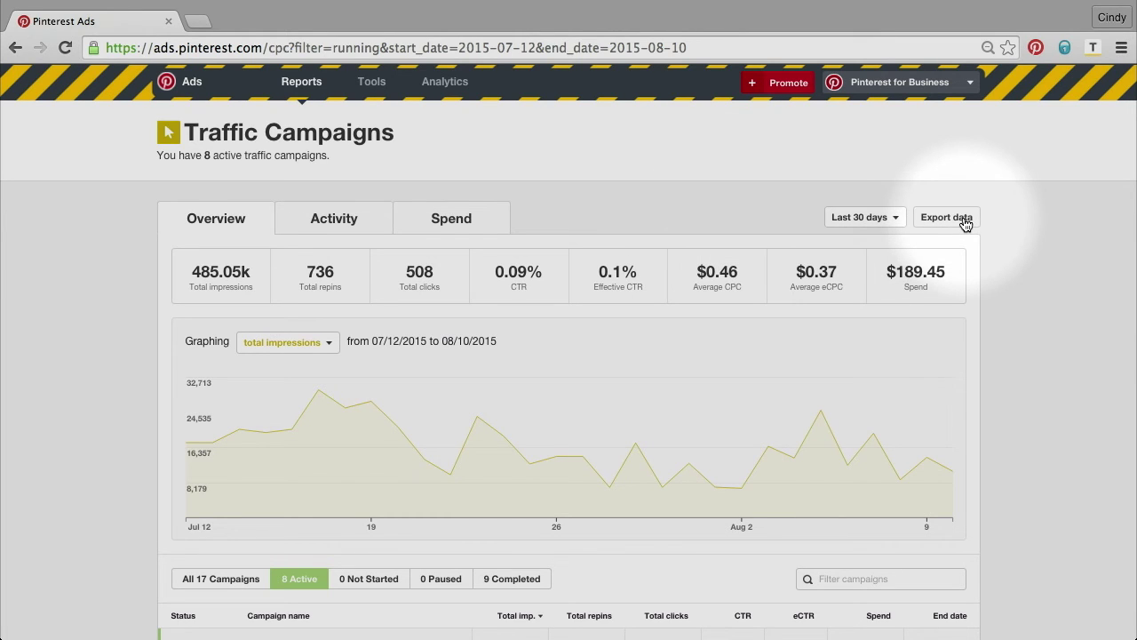
pyautogui.scroll(-4, 966, 223)
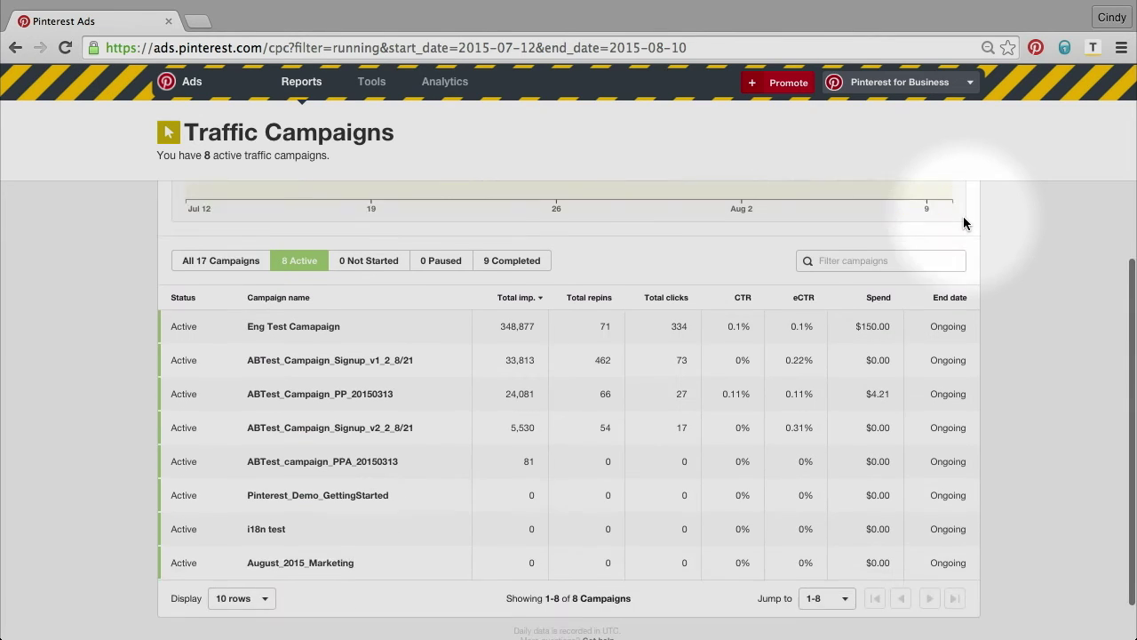
pyautogui.scroll(3, 966, 224)
pyautogui.scroll(1, 963, 223)
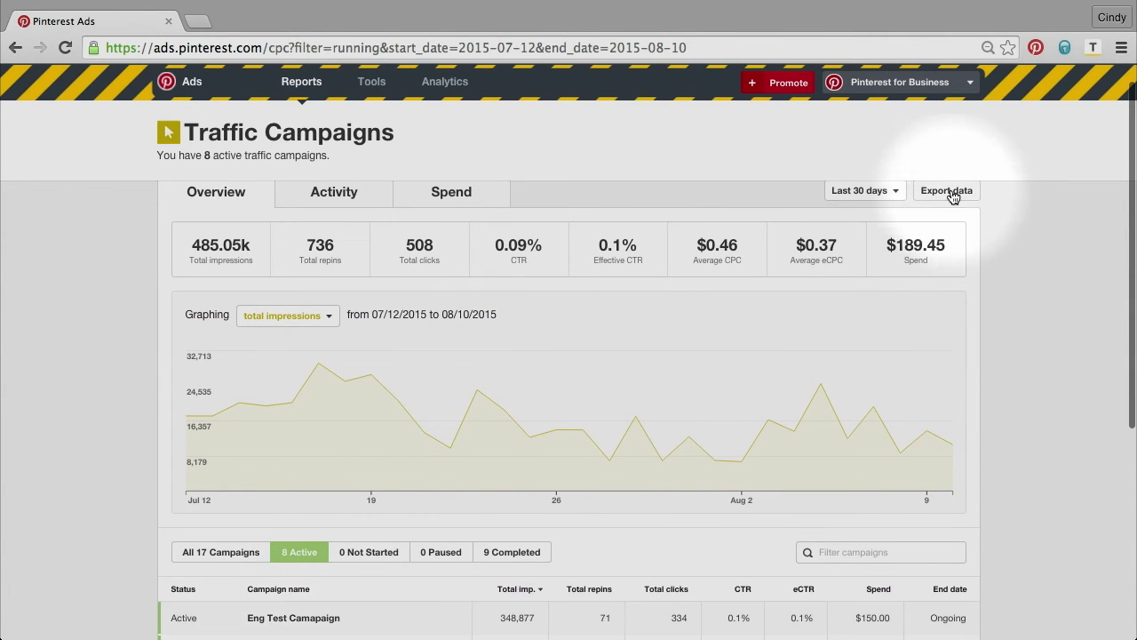
pyautogui.scroll(1, 903, 308)
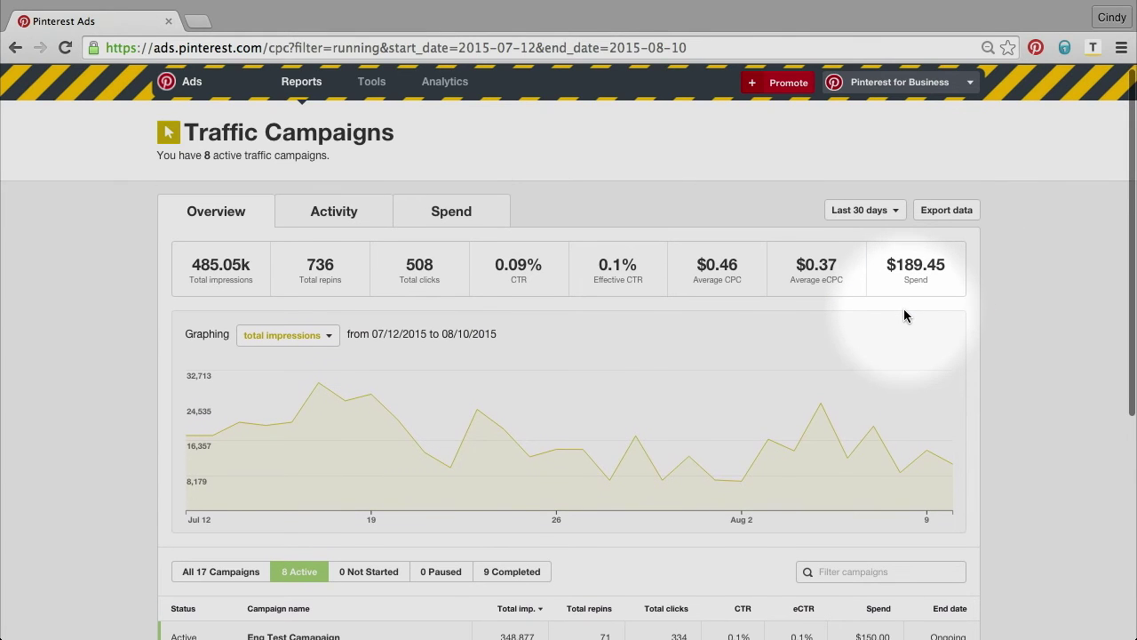
pyautogui.moveTo(782, 250)
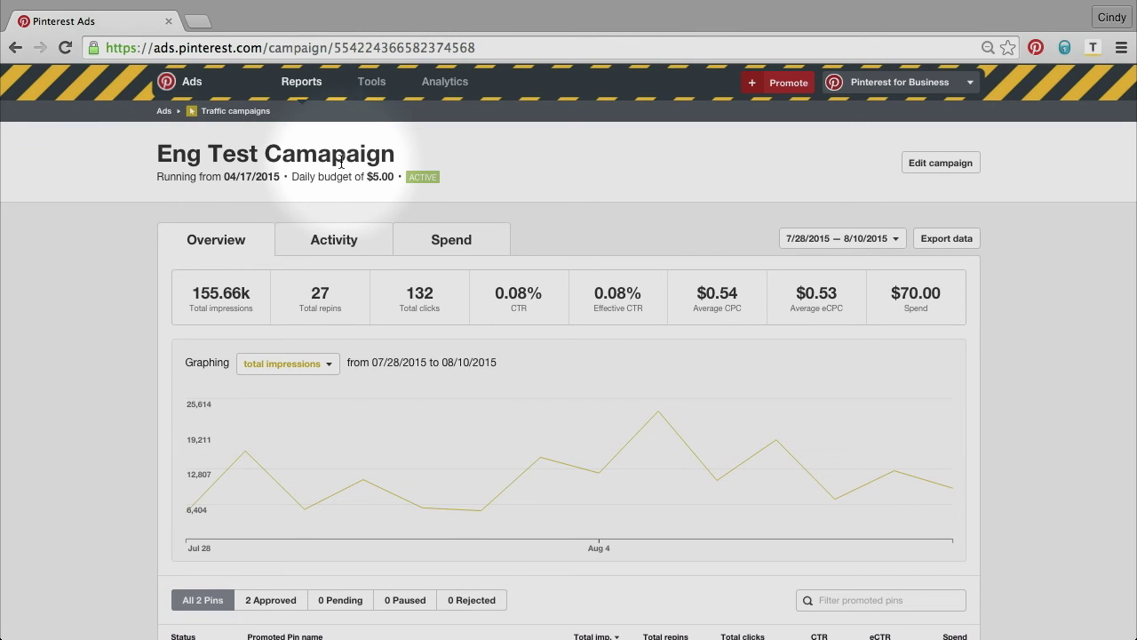
# Review the Eng Test Camapaign report's Spend view, with CPC averaging $0.54 and eCPC $0.53.
pyautogui.scroll(-3, 341, 163)
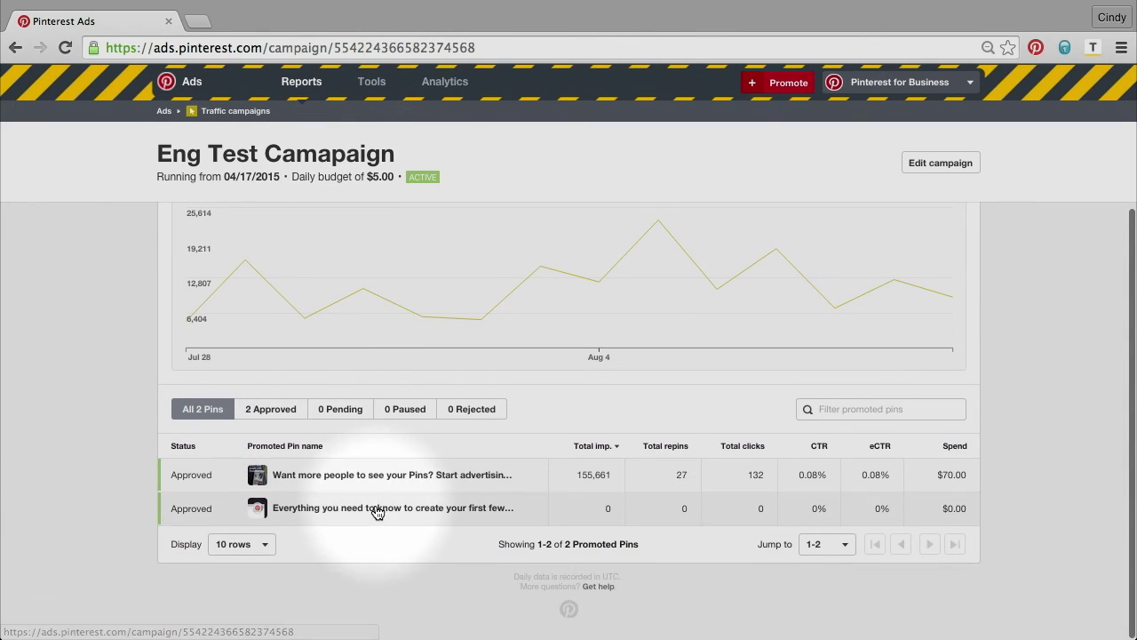
pyautogui.scroll(3, 501, 457)
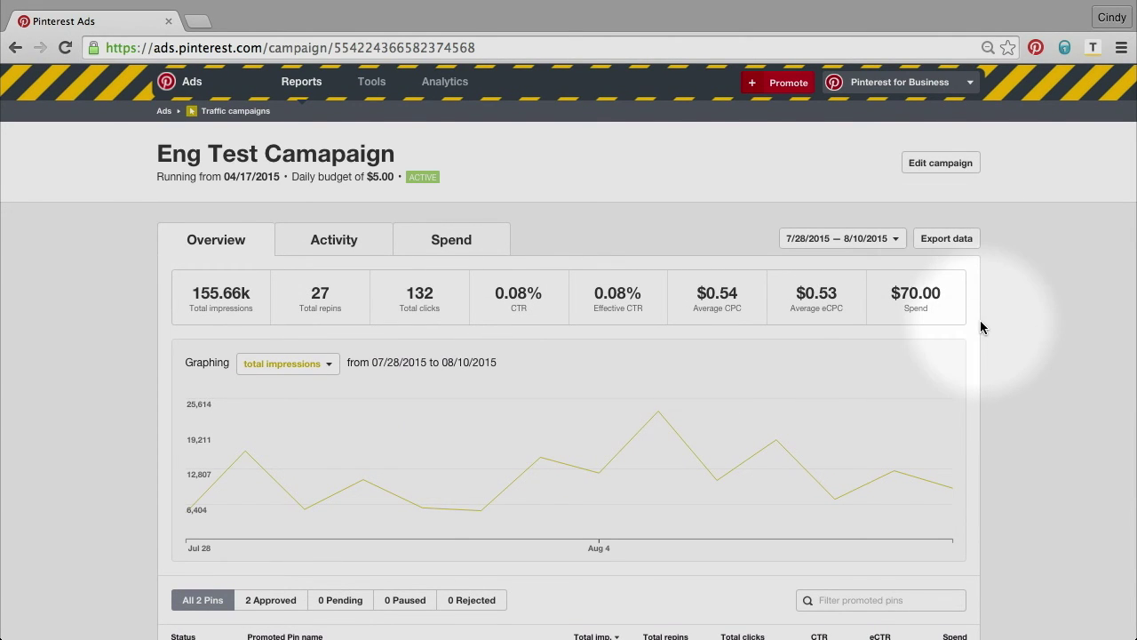
pyautogui.scroll(-3, 980, 322)
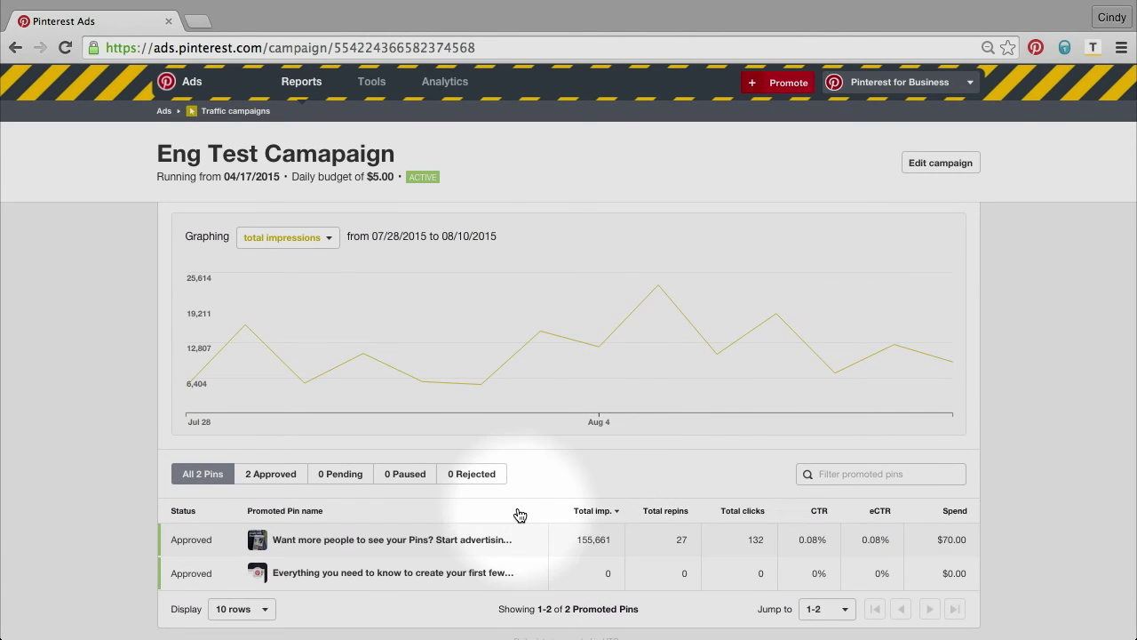
pyautogui.scroll(3, 520, 480)
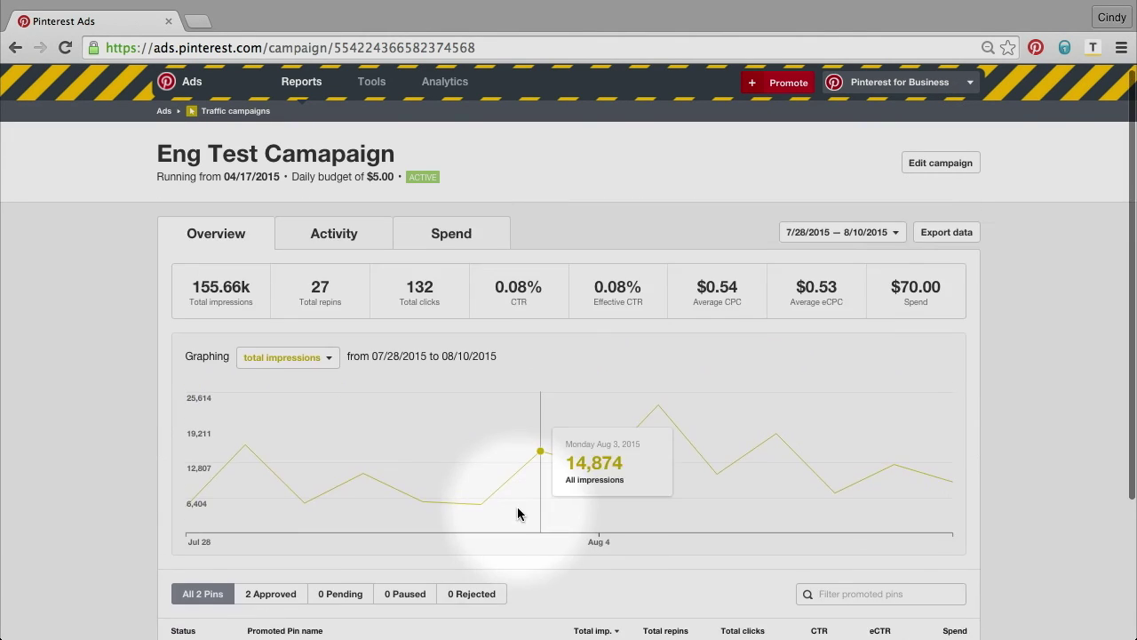
pyautogui.click(465, 250)
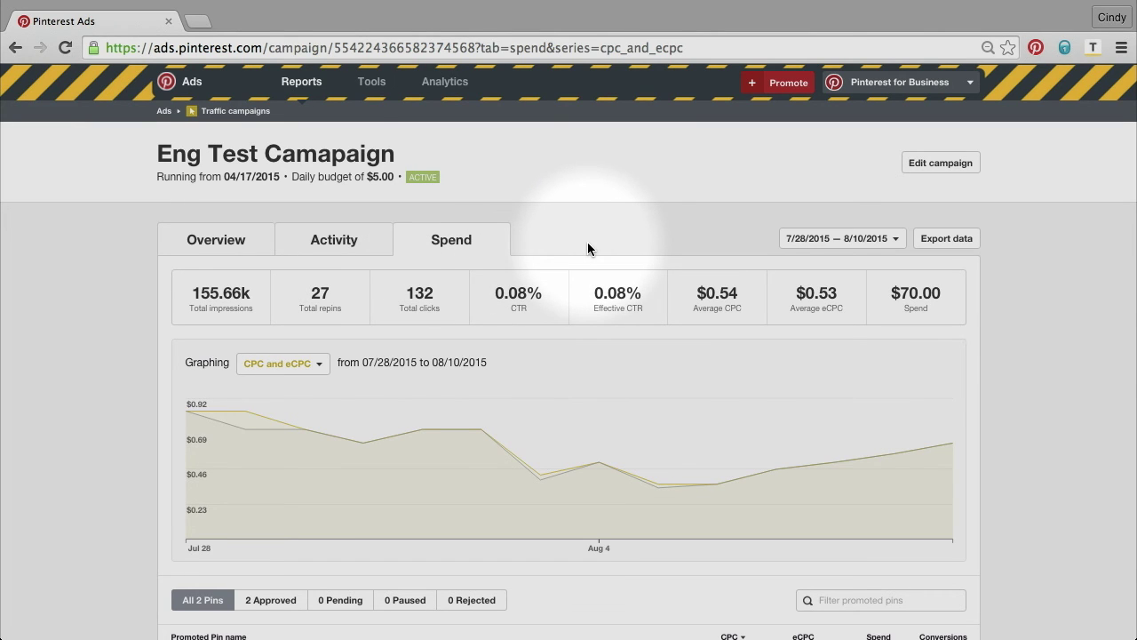
pyautogui.scroll(-3, 587, 241)
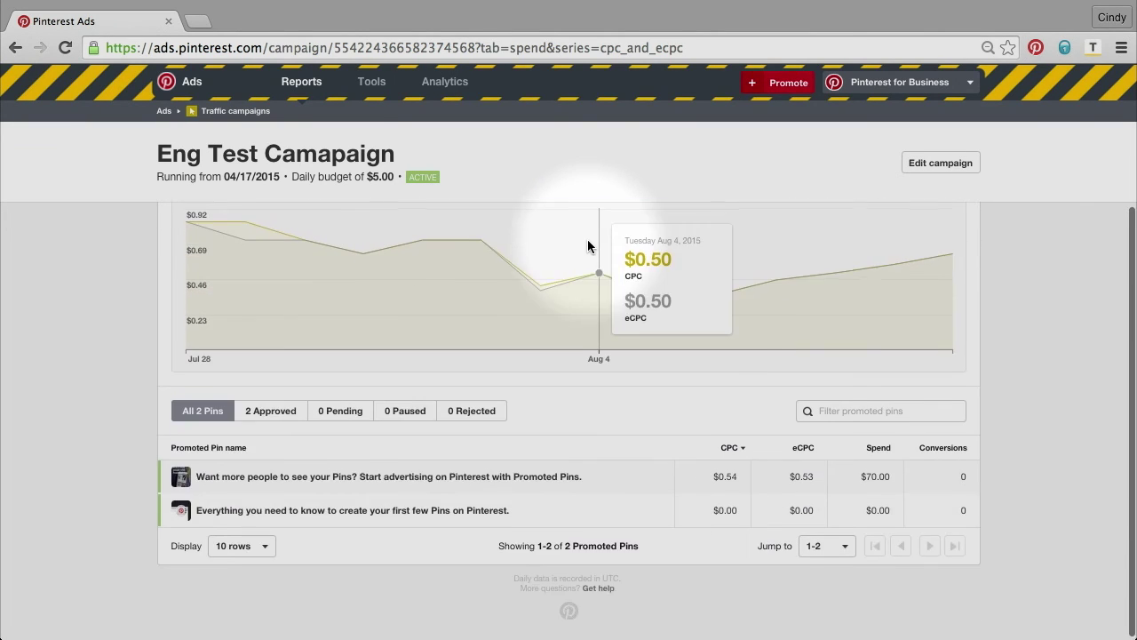
pyautogui.scroll(1, 588, 246)
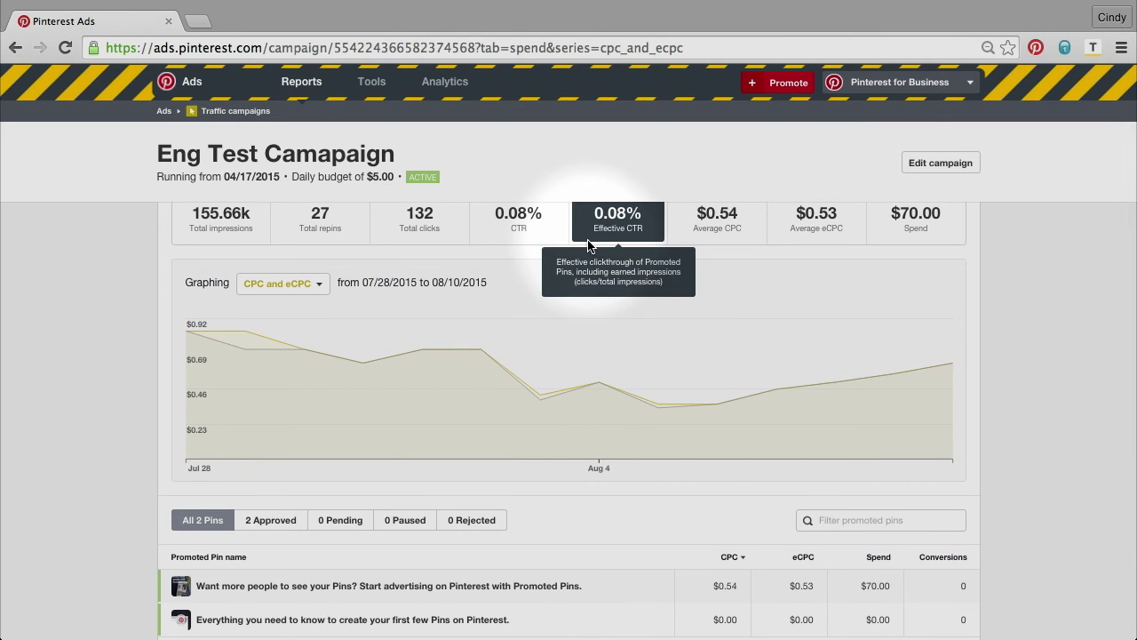
pyautogui.scroll(2, 569, 467)
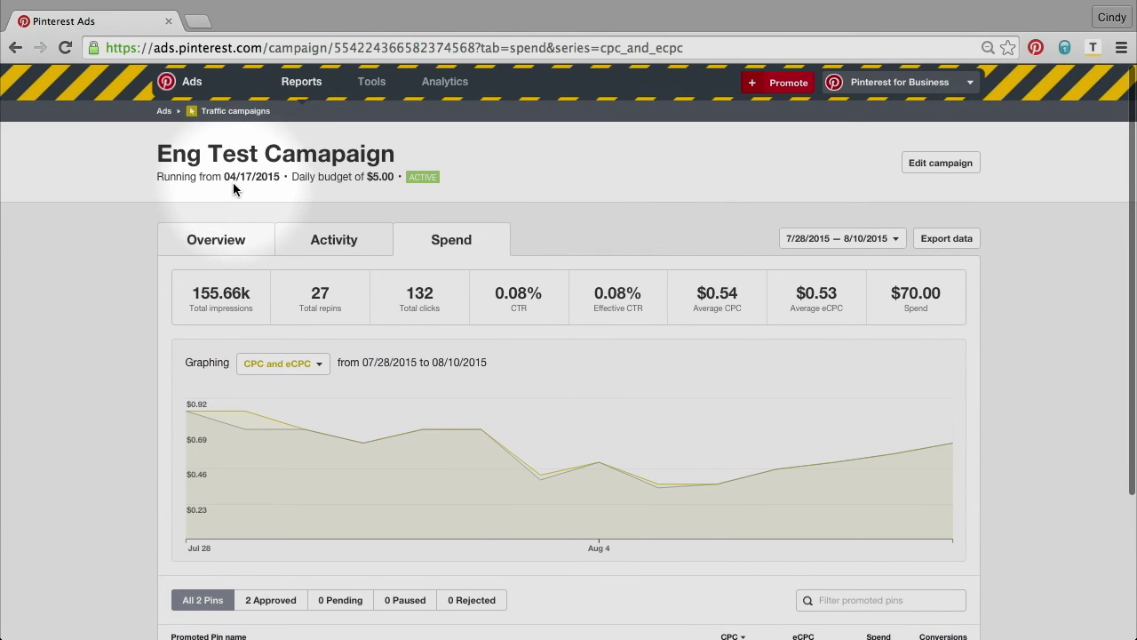
pyautogui.scroll(-3, 235, 204)
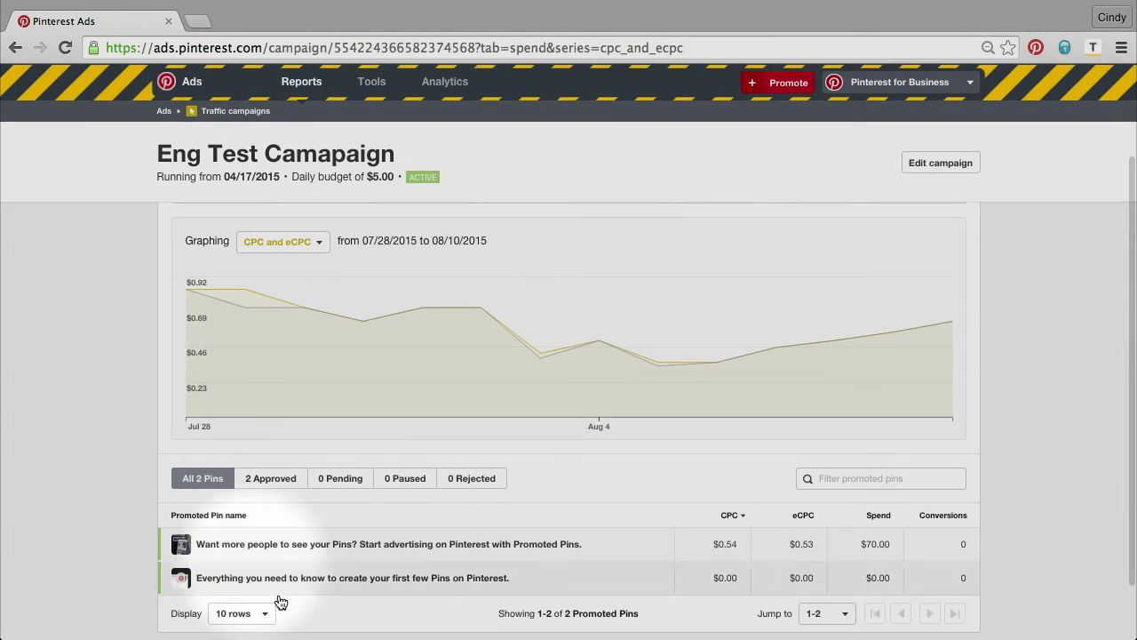
# Review the top promoted pin's report ($1.00 max bid, 155.66k impressions, 132 clicks), then show the Tools list.
pyautogui.click(295, 546)
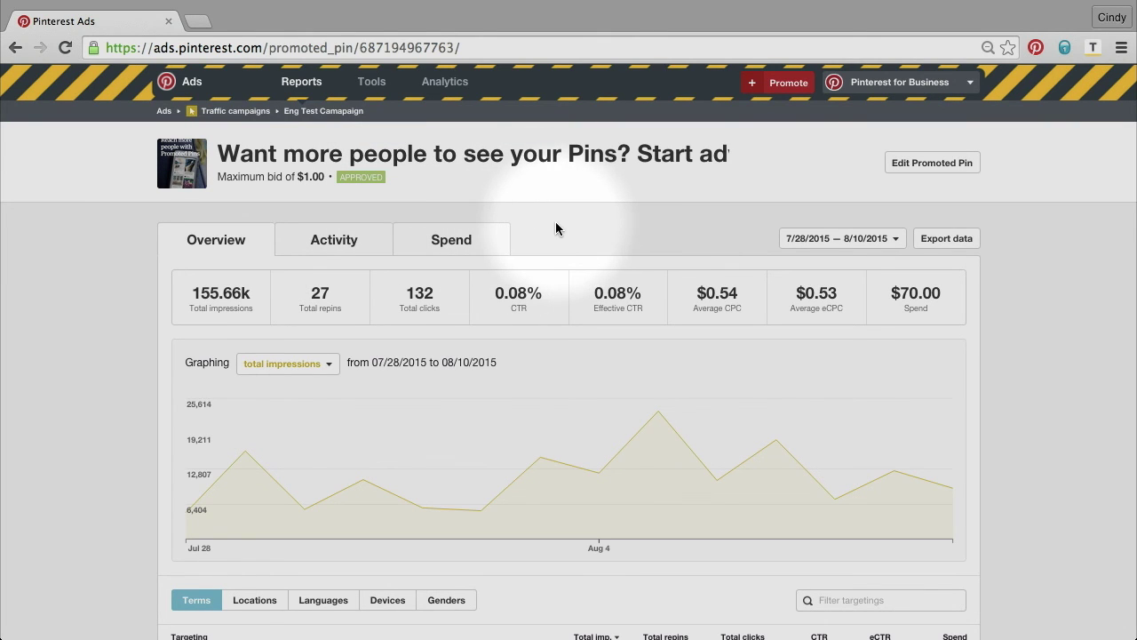
pyautogui.scroll(-3, 603, 219)
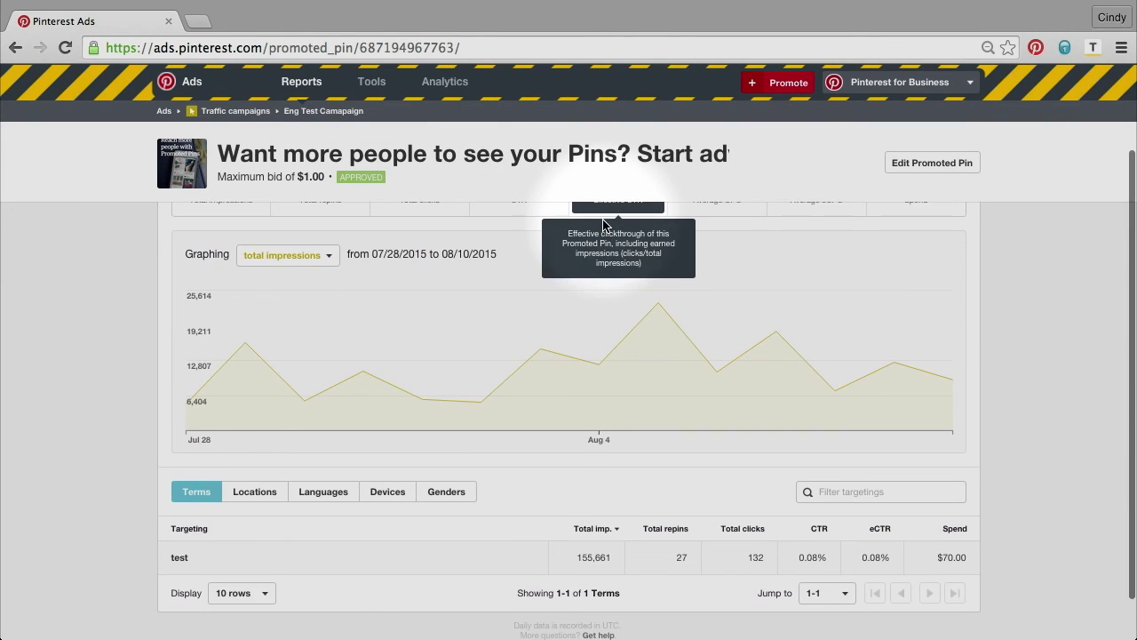
pyautogui.scroll(3, 596, 485)
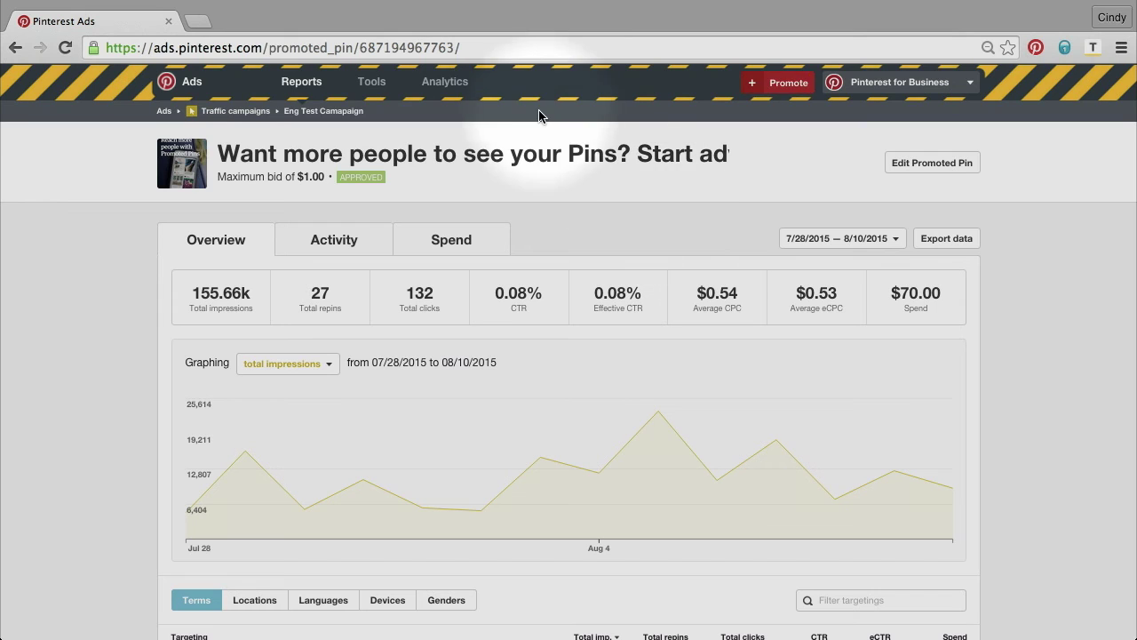
pyautogui.click(371, 82)
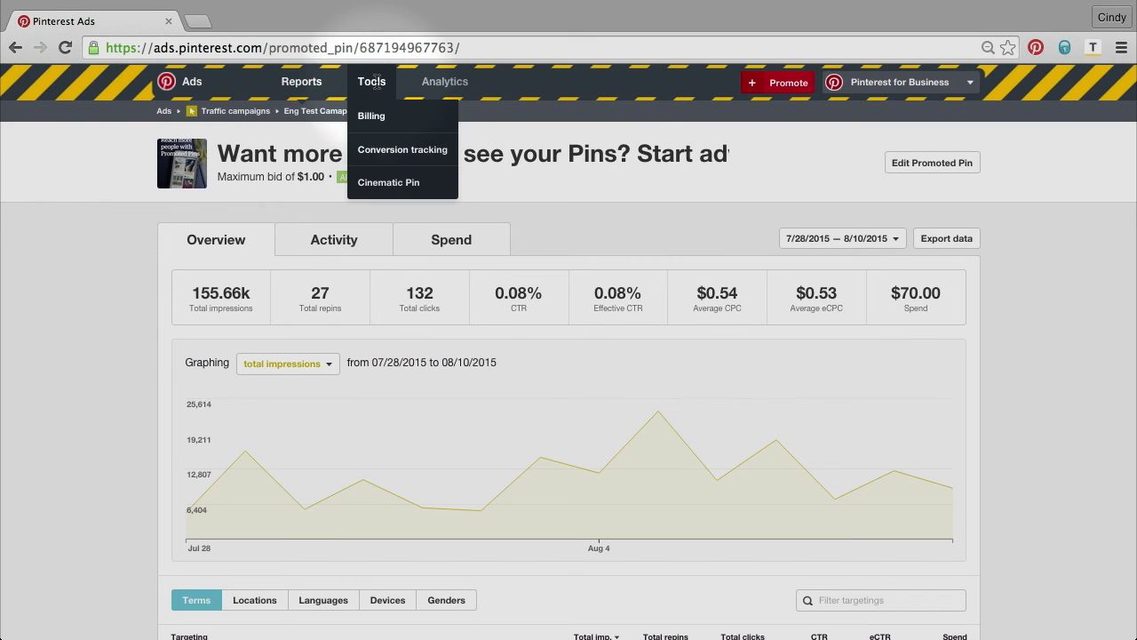
# Open Conversion tracking to see the verified Page visit tag 'foo'.
pyautogui.click(390, 157)
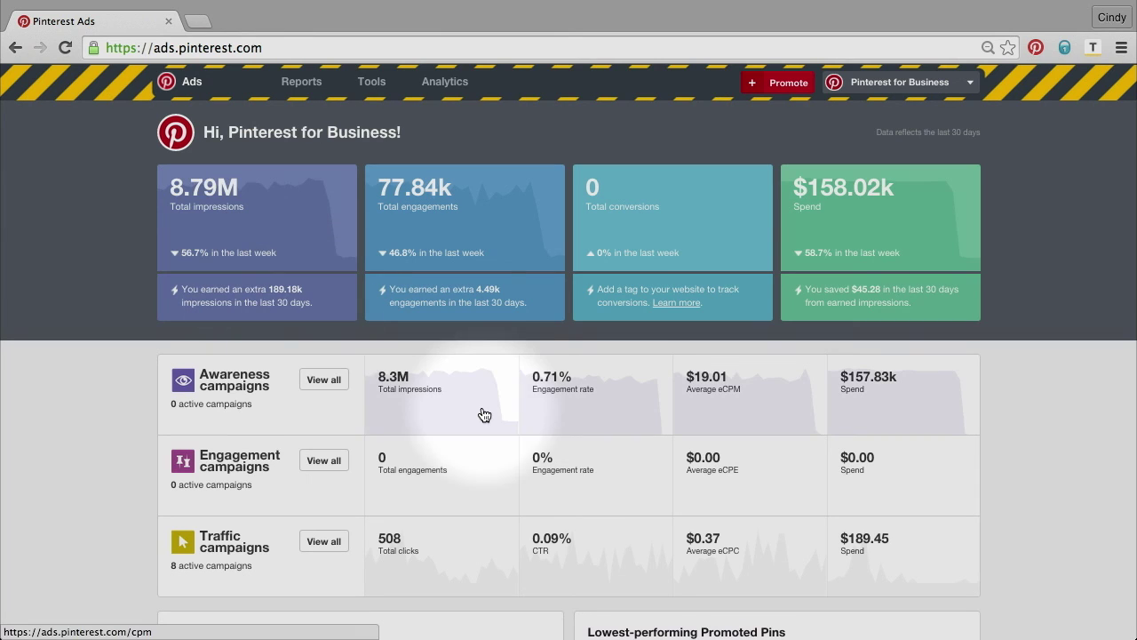
pyautogui.scroll(-5, 370, 408)
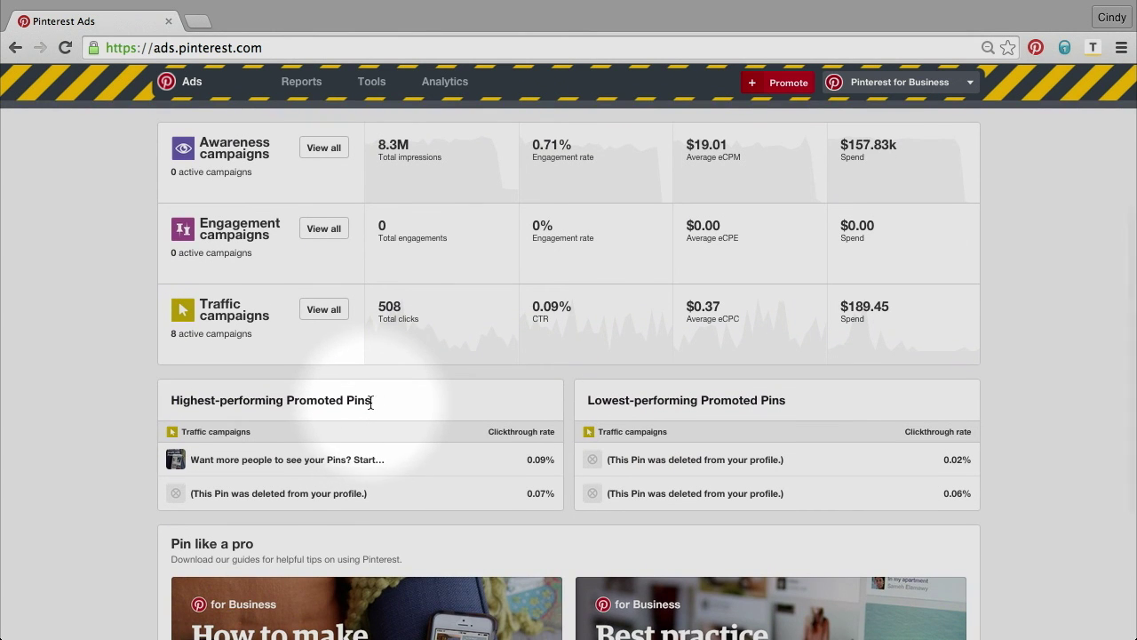
pyautogui.scroll(5, 347, 365)
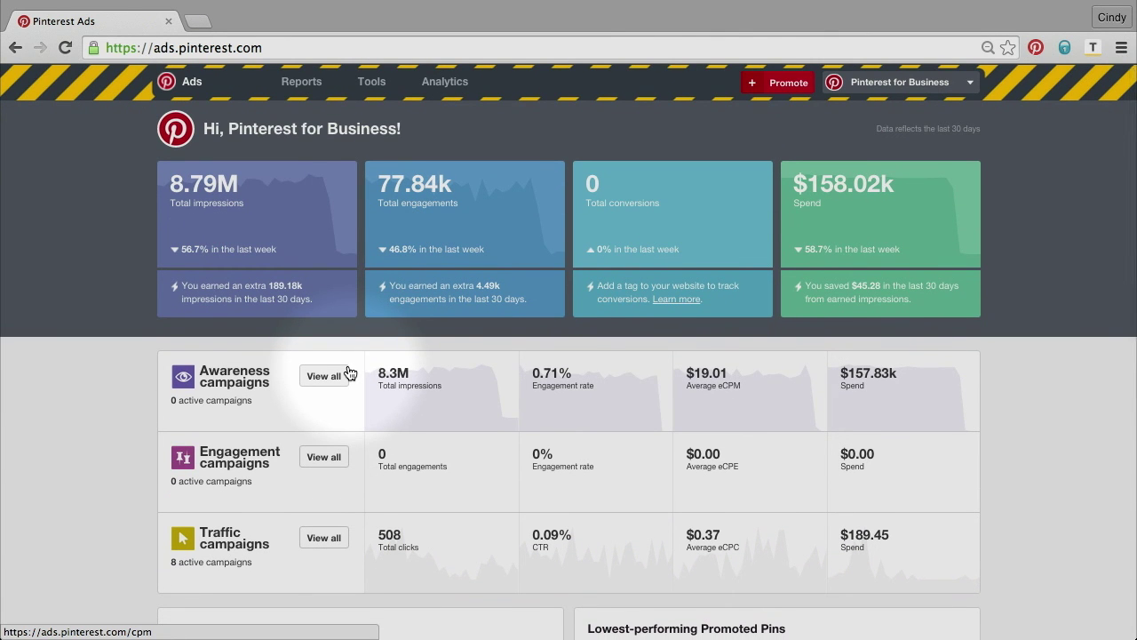